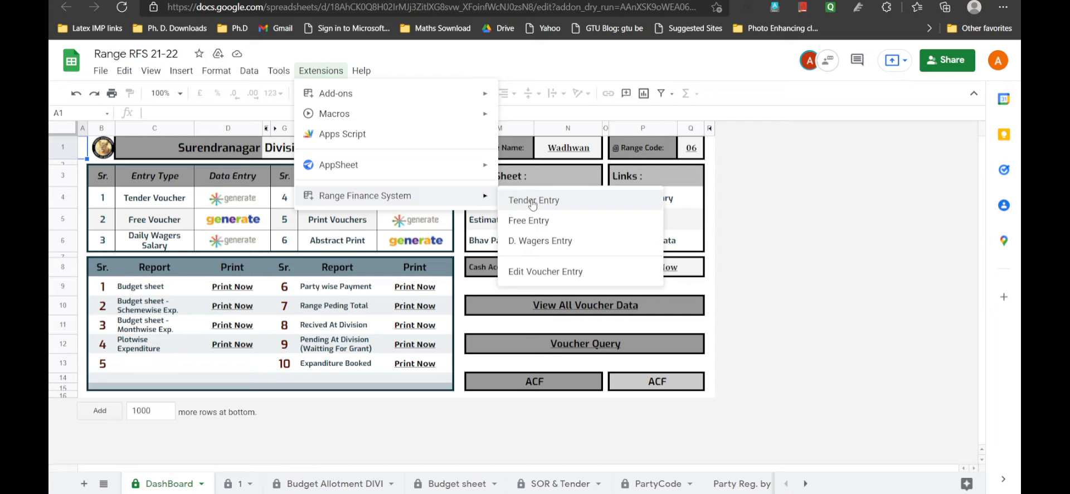
- Start Tender Entry from Range Finance System, authorize with the listed Google account, and continue past the unverified app warning
left_click(533, 201)
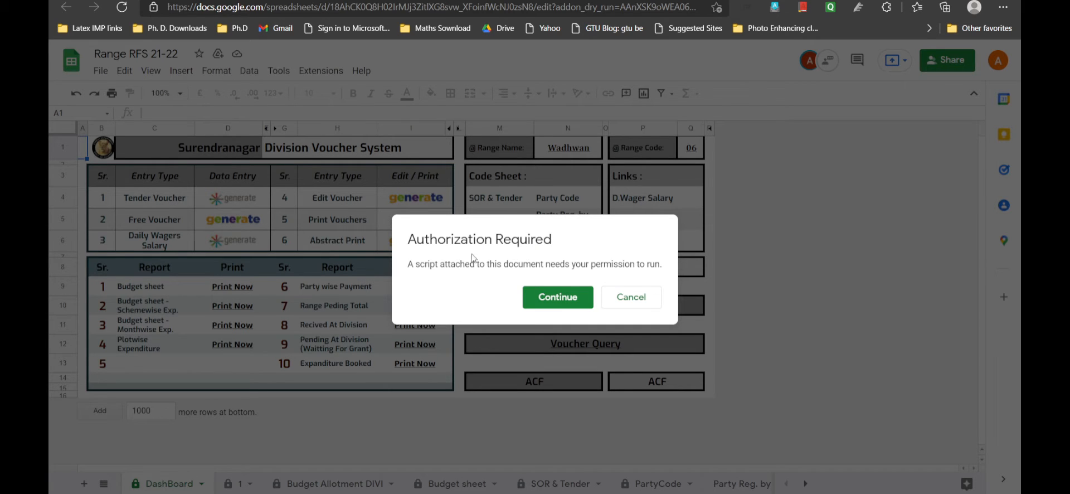
left_click(551, 301)
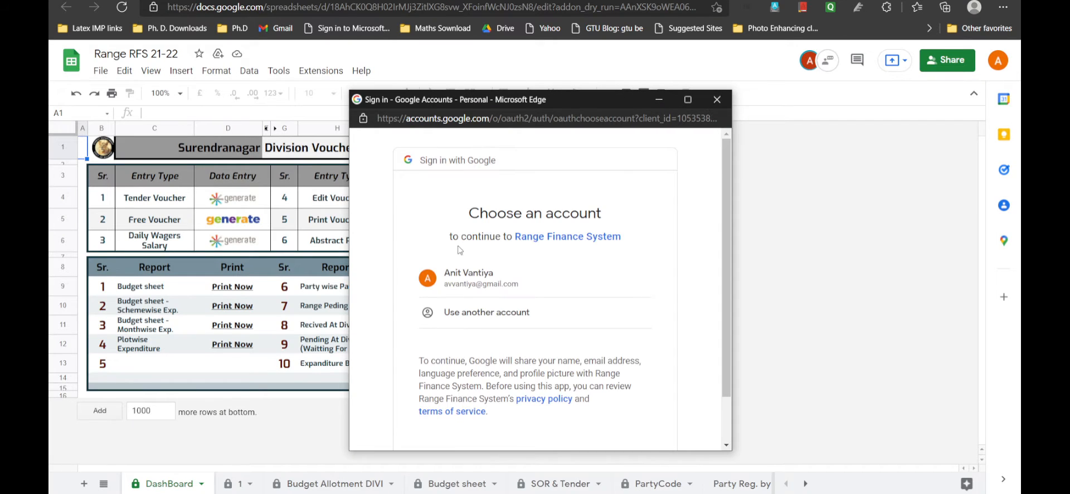
left_click(472, 279)
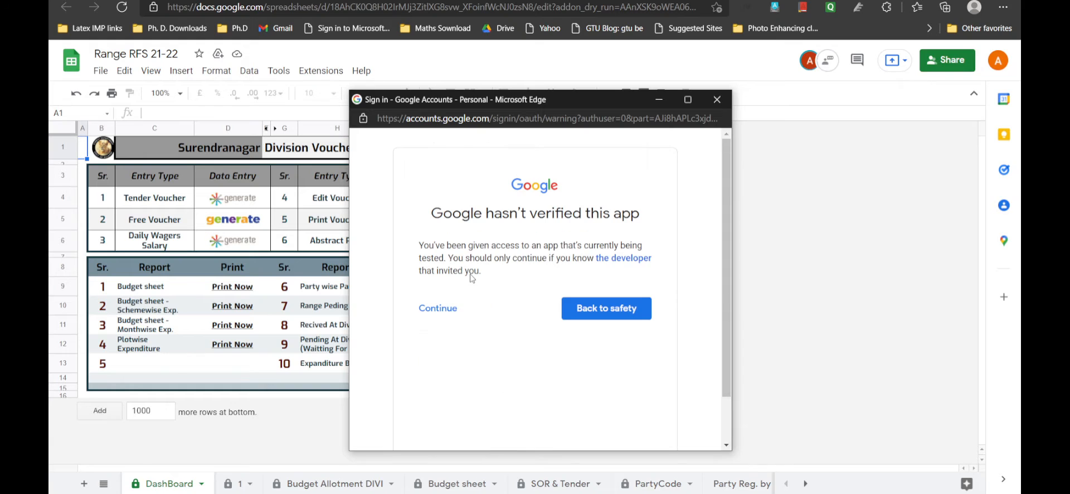
left_click_drag(430, 211, 647, 223)
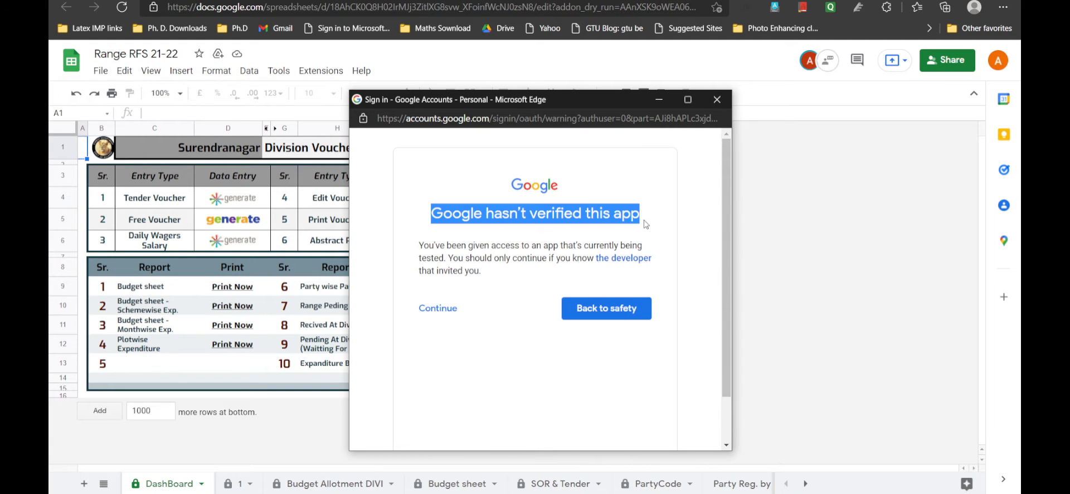
left_click(496, 295)
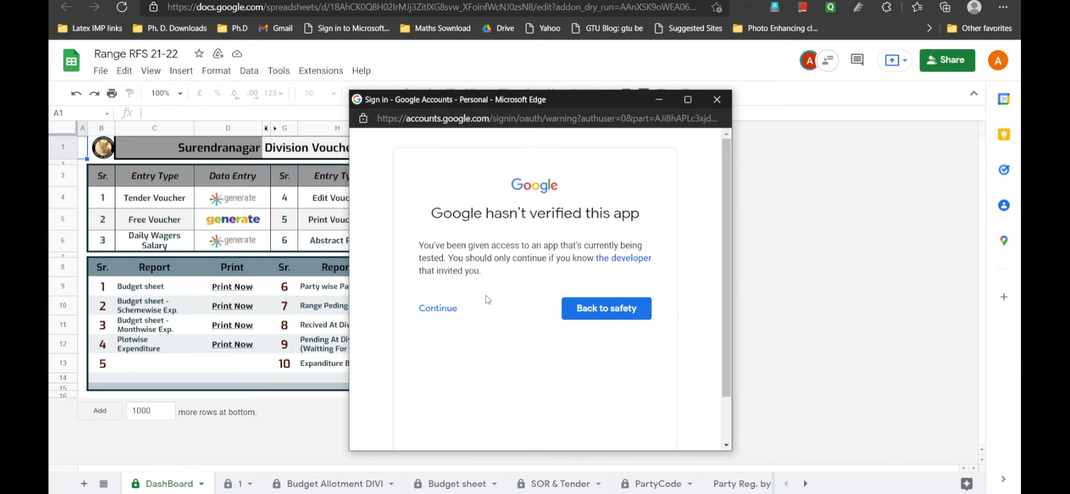
left_click(445, 309)
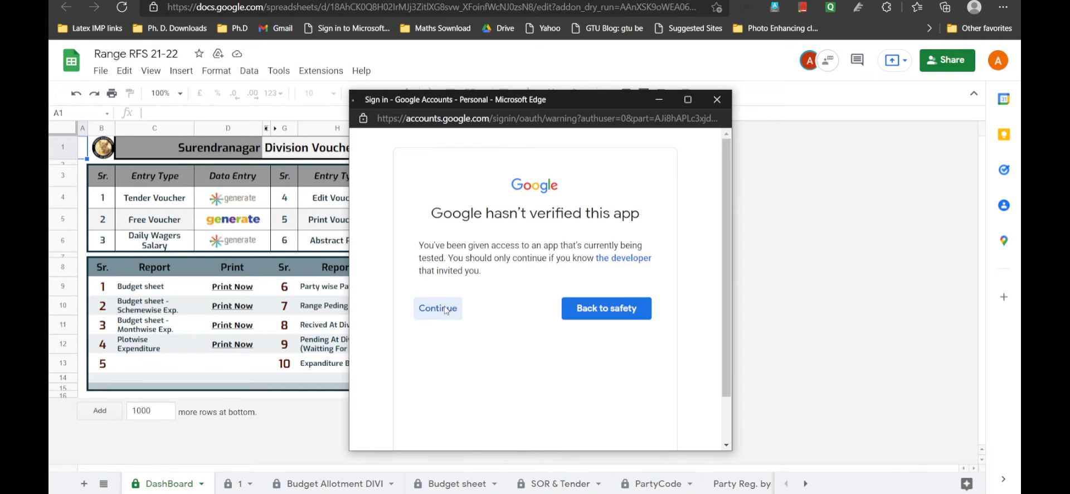
- Review the permissions requested by Range Finance System and grant it access to the Google account
scroll(534, 294, "down", 1)
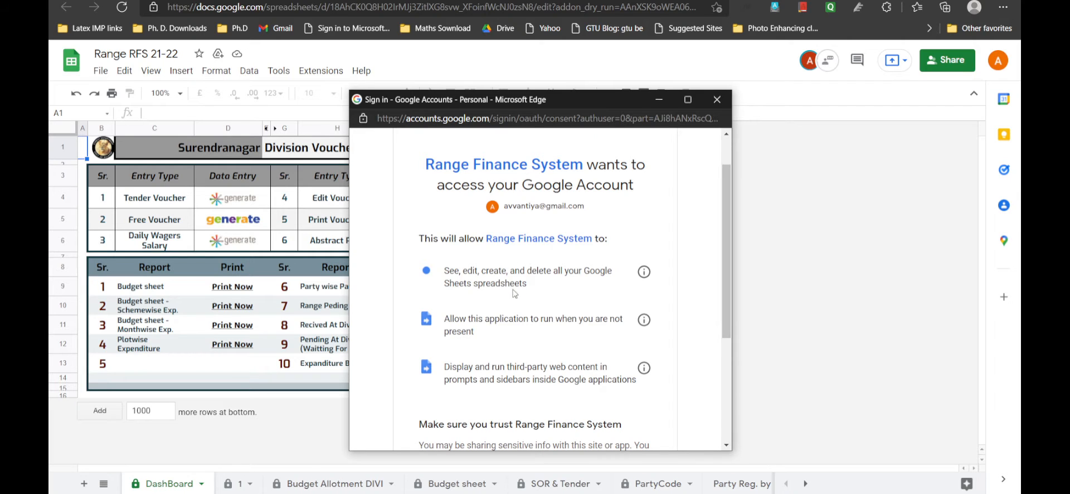
left_click_drag(446, 321, 482, 333)
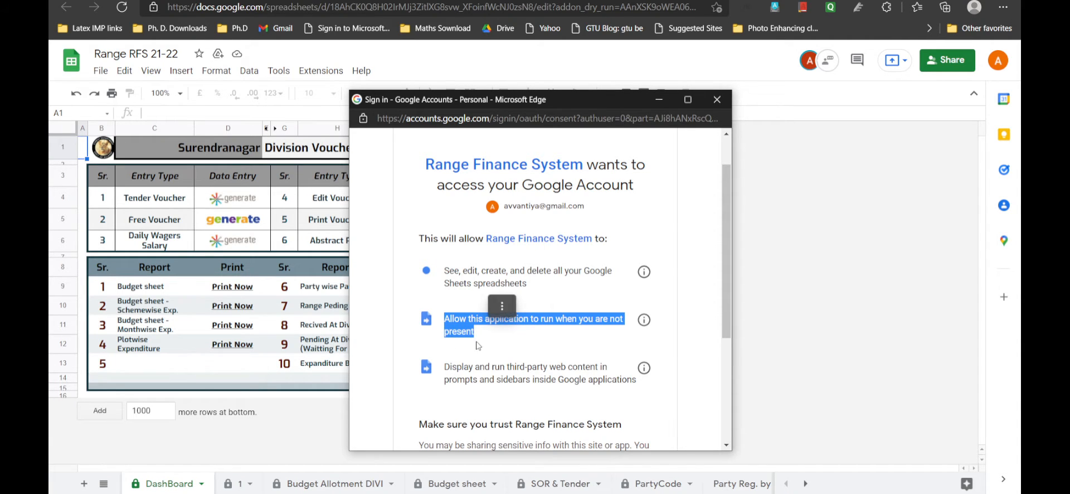
left_click_drag(445, 368, 591, 385)
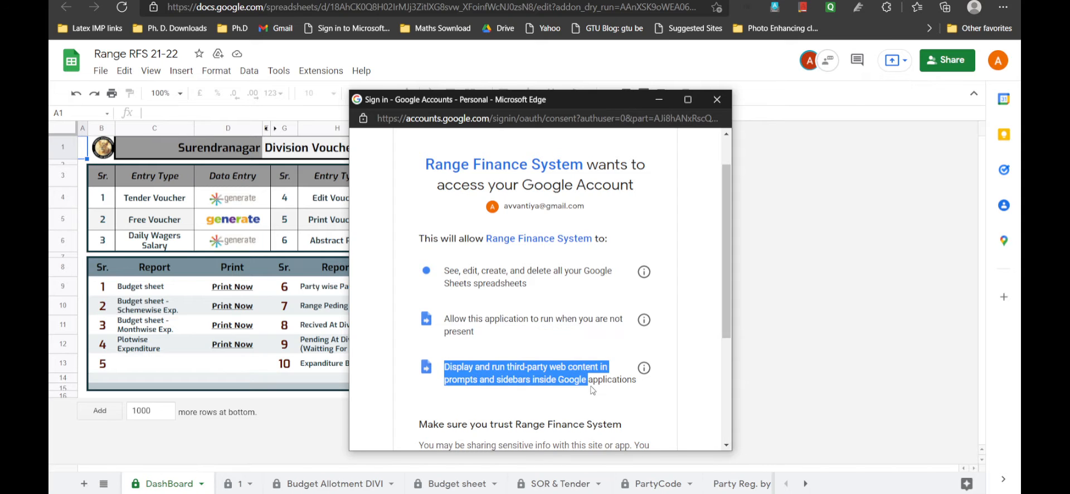
left_click(529, 390)
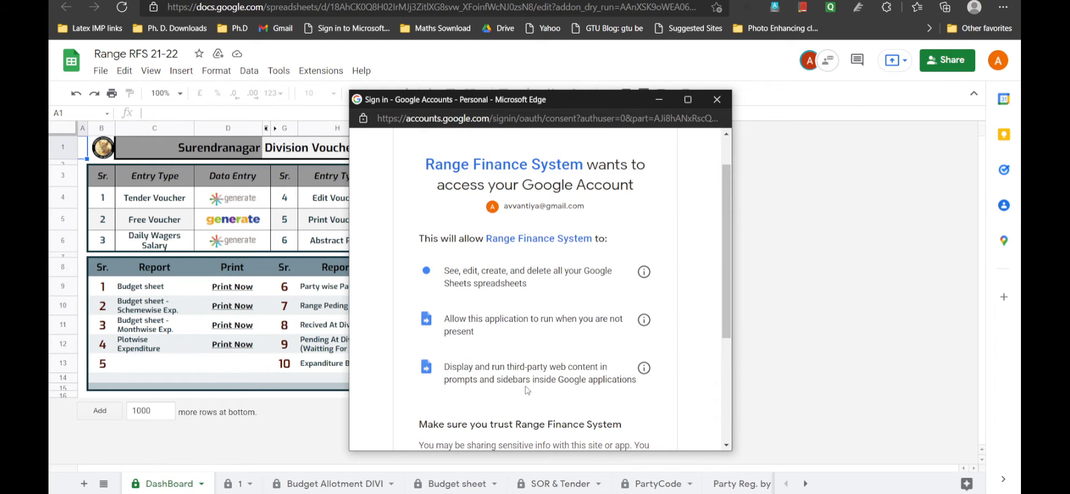
scroll(521, 375, "down", 3)
left_click(601, 414)
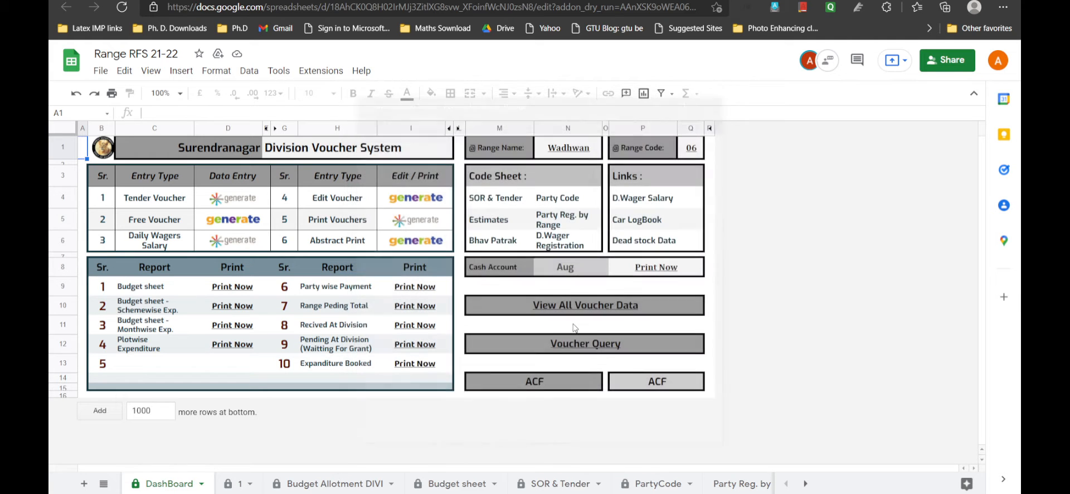
- Open the Range Finance System Tender Entry form and set the tender code to T3
left_click(320, 74)
mouse_move(477, 207)
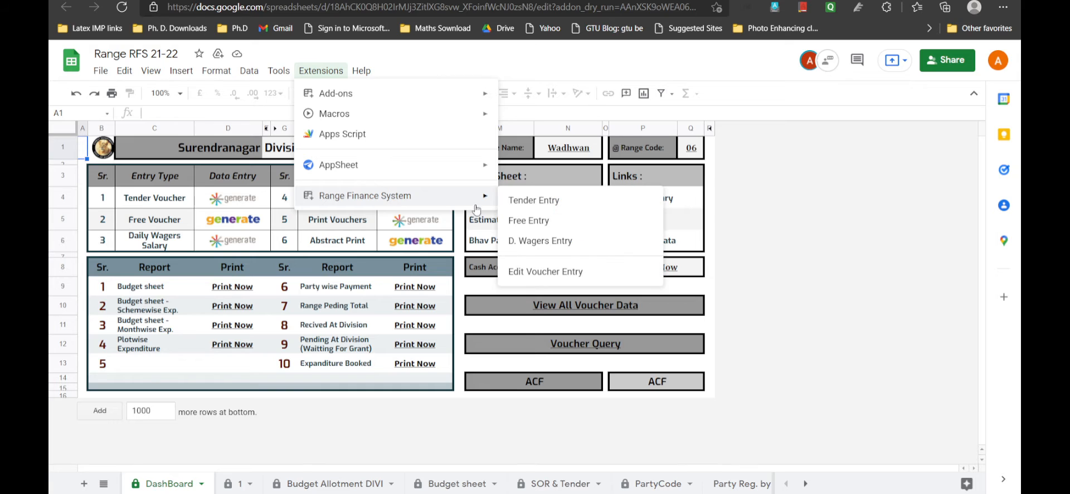
left_click(536, 199)
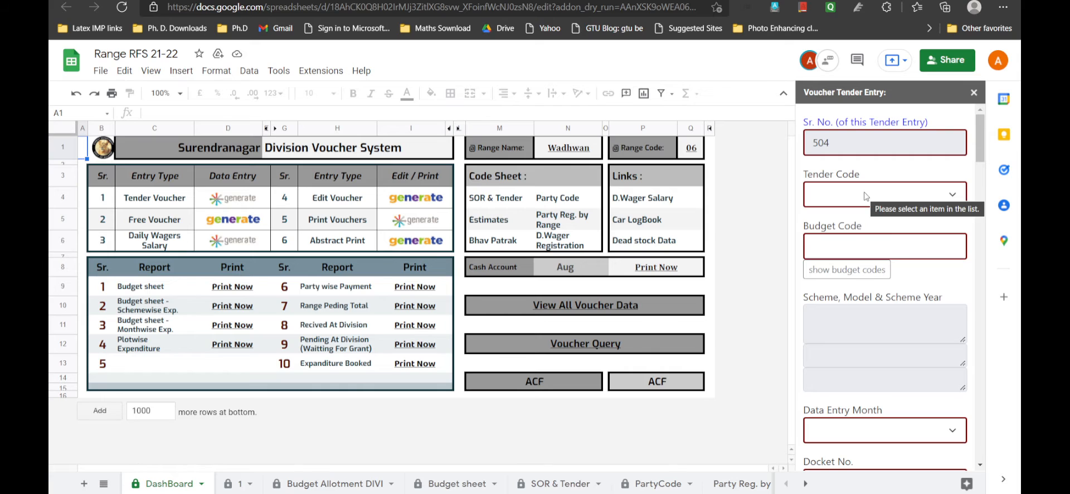
left_click(863, 194)
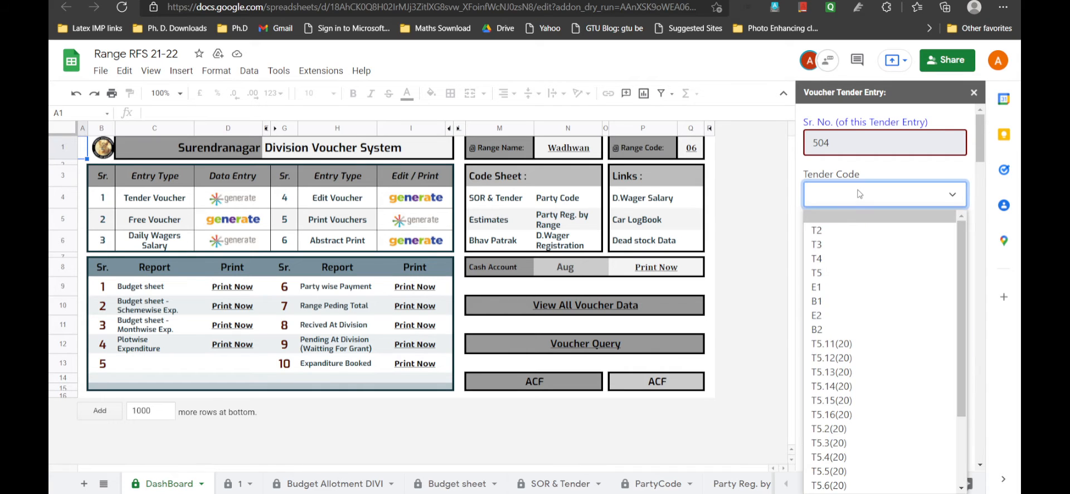
left_click(841, 244)
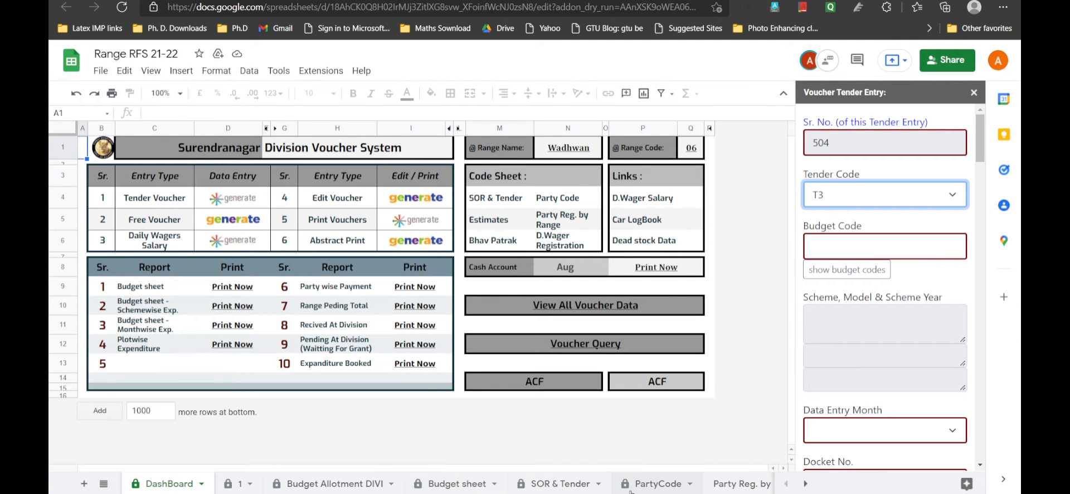
- Check the tender codes on the SOR & Tender sheet and the budget codes on the Budget sheet and in the form
left_click(560, 484)
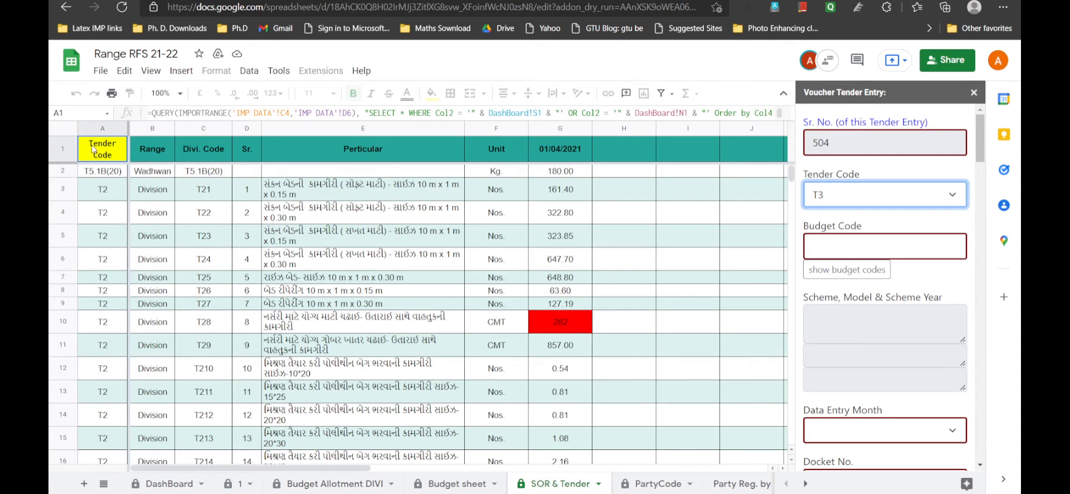
left_click(846, 213)
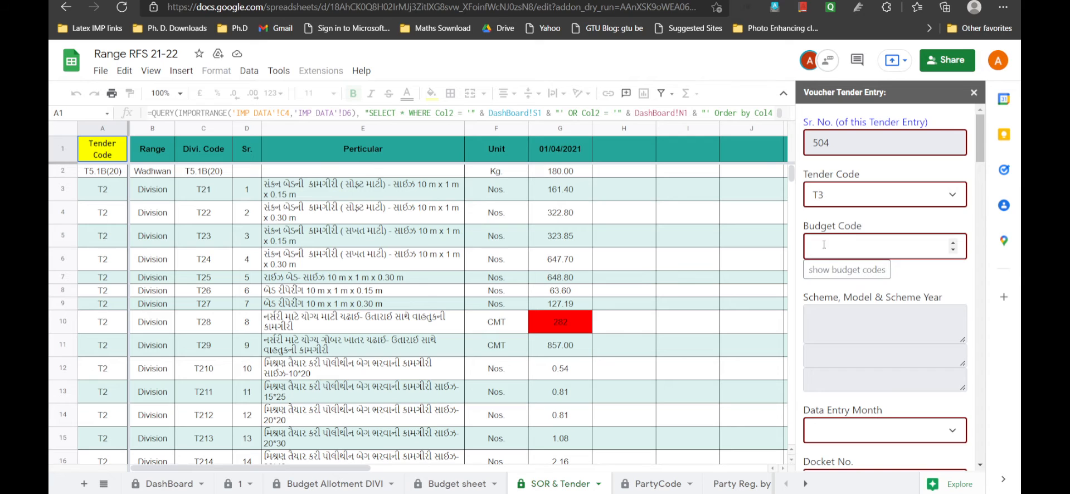
left_click(481, 484)
left_click(841, 271)
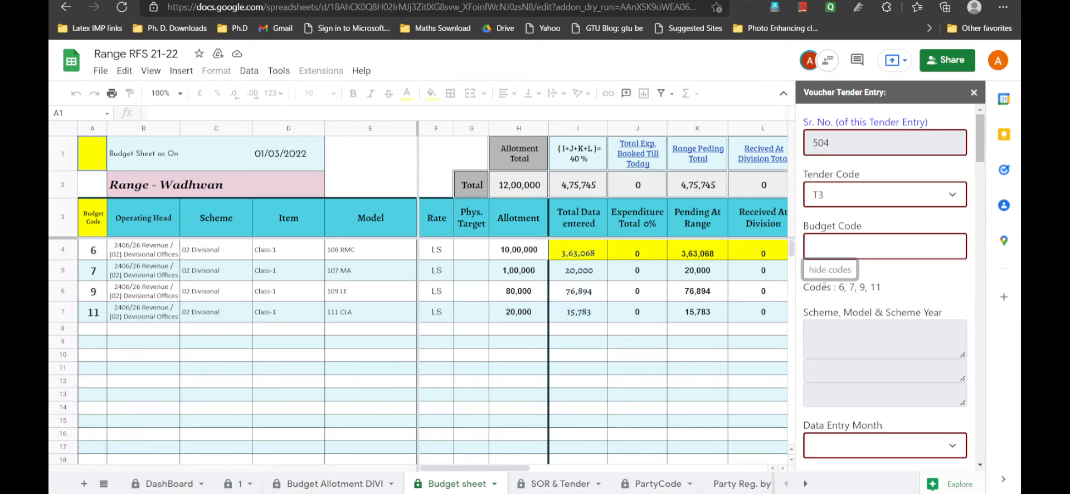
- Try budget code 12 in the tender voucher form and read the form's response
left_click(830, 246)
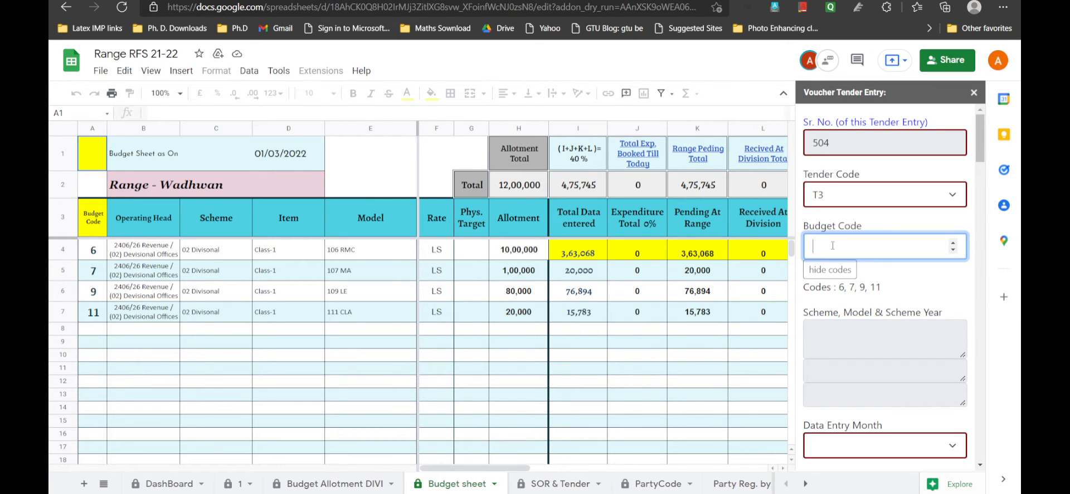
type("12")
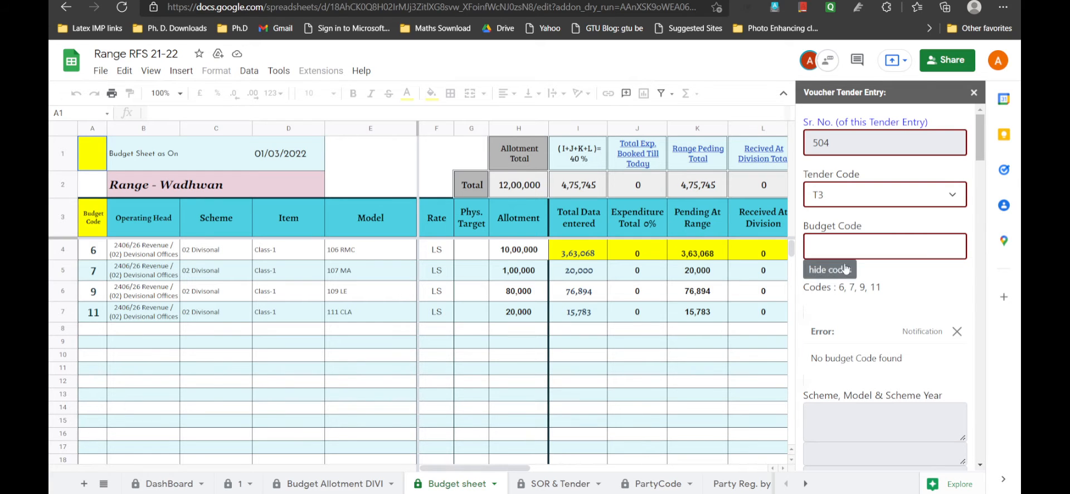
left_click_drag(812, 357, 872, 357)
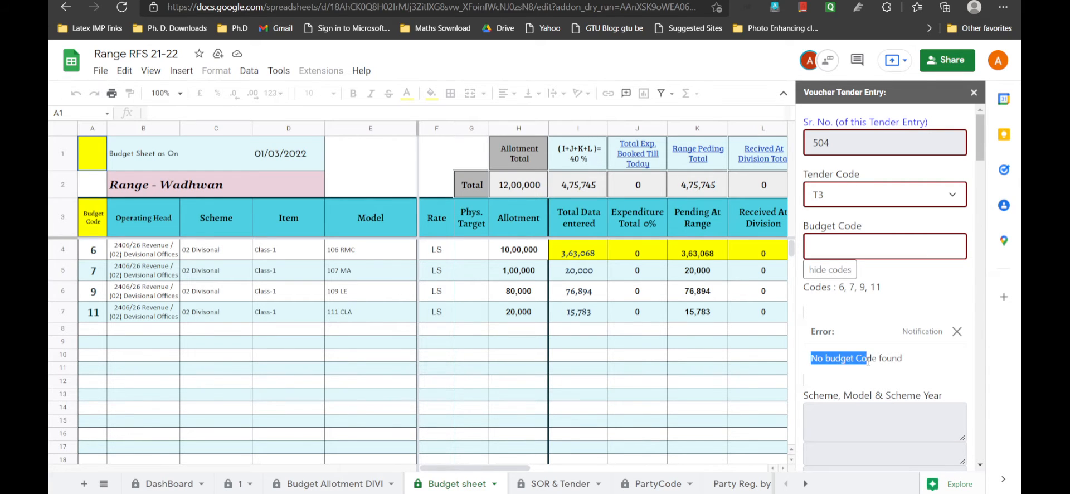
- Set the budget code to 6 and check that code's remaining allotment on the Budget sheet
left_click(837, 247)
type("6")
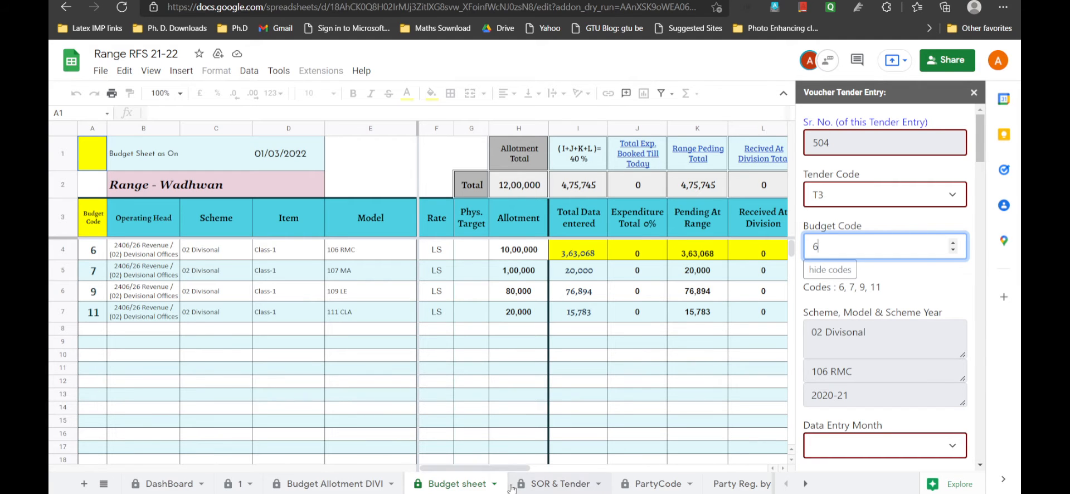
left_click_drag(519, 468, 608, 466)
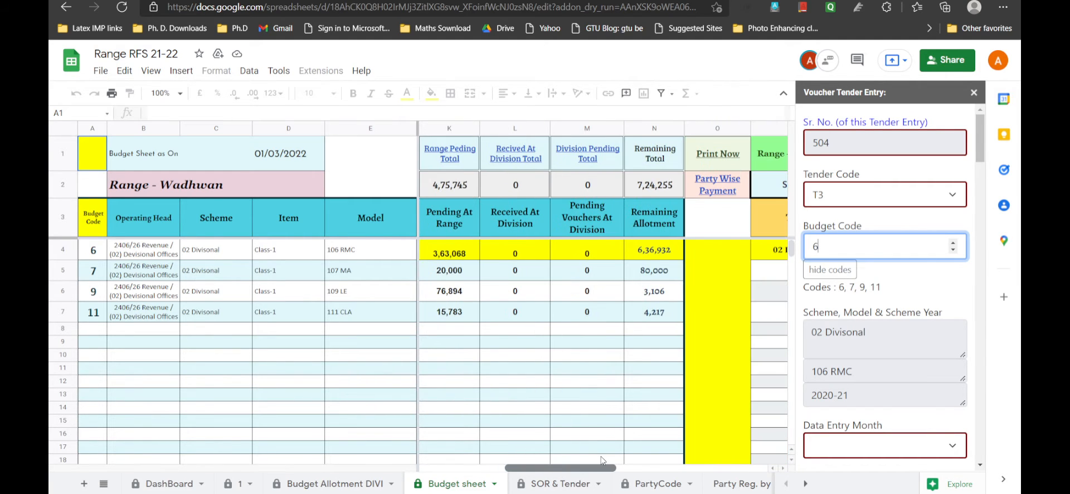
left_click(651, 256)
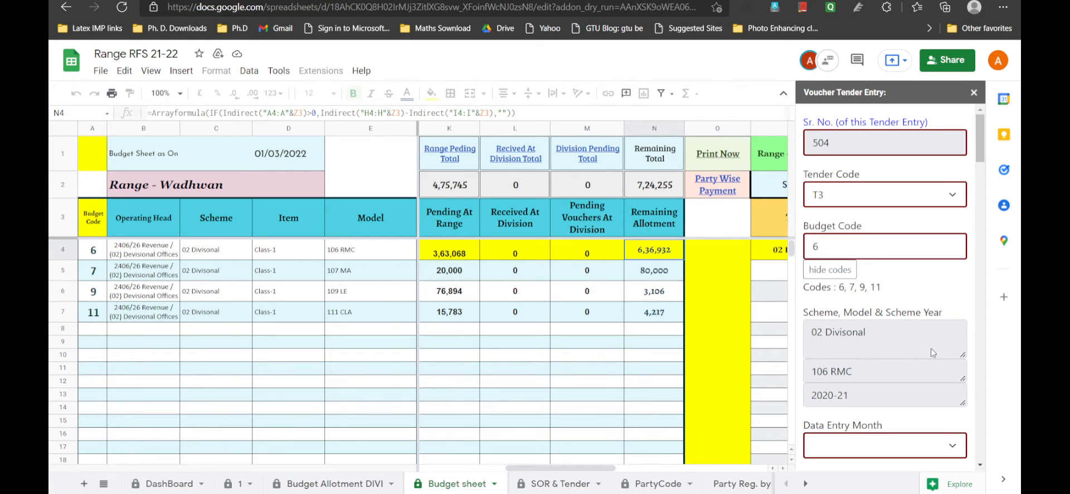
- Set the data entry month to Mar and the docket number to 11
scroll(931, 351, "down", 2)
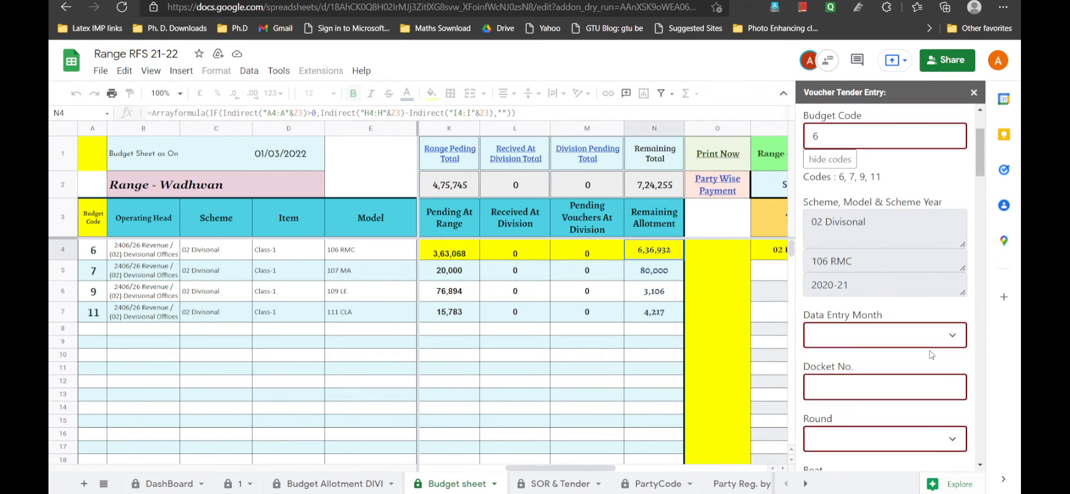
scroll(933, 354, "down", 1)
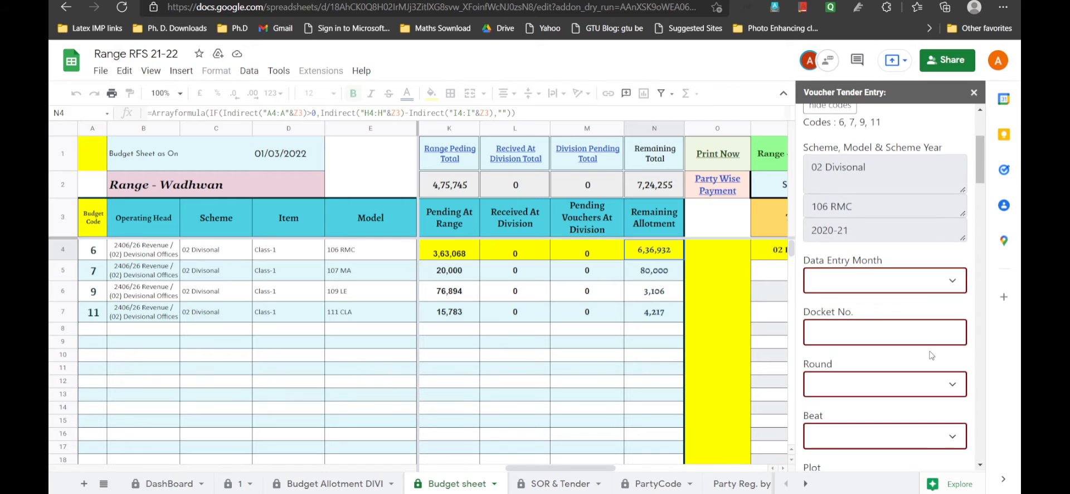
left_click(873, 286)
left_click(835, 345)
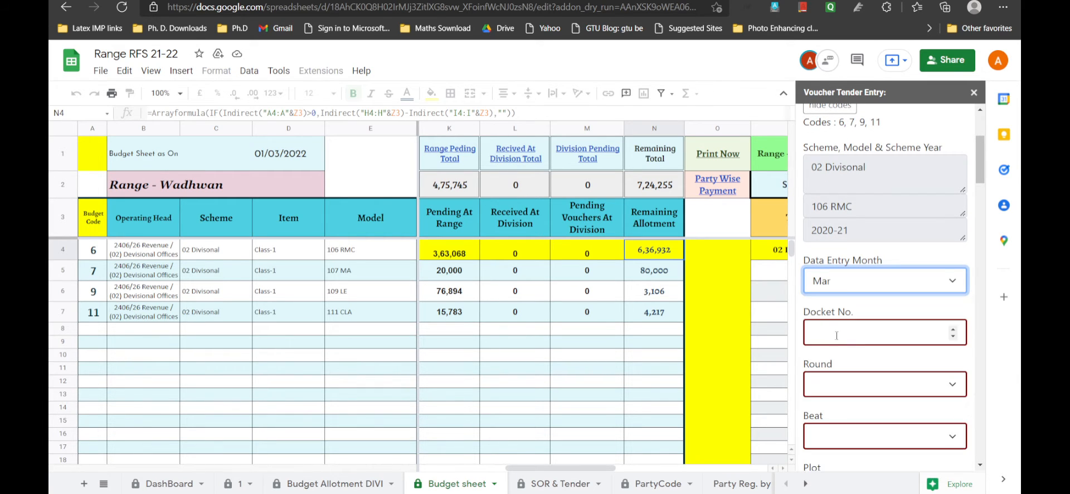
scroll(834, 324, "down", 1)
left_click(834, 273)
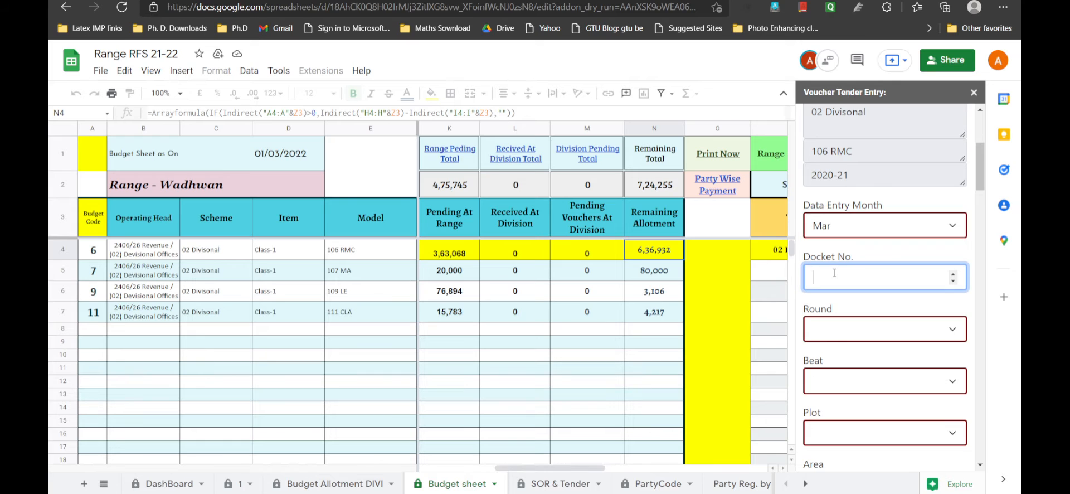
type("11")
left_click(842, 306)
- Set the round to Limbdi and open the list of beats for it
scroll(840, 304, "down", 1)
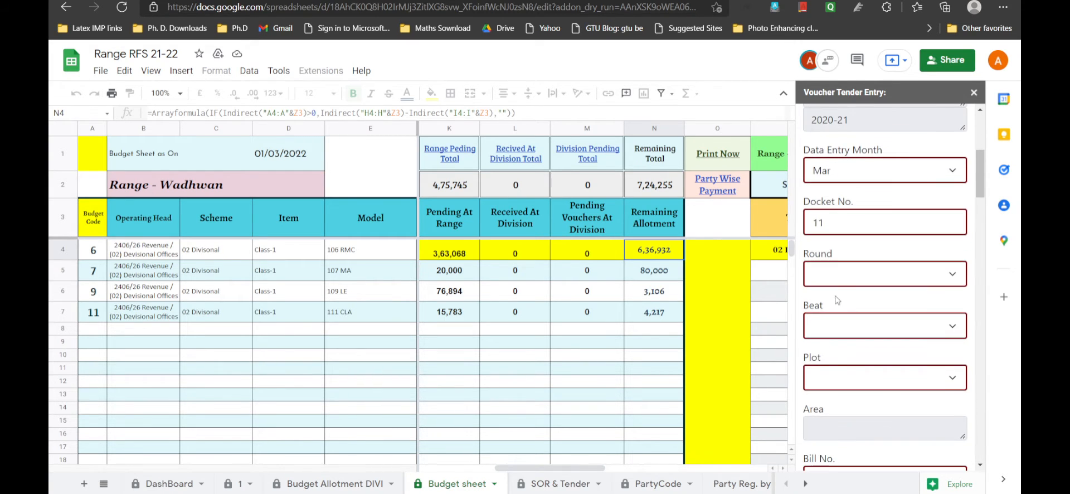
left_click(840, 276)
left_click(837, 309)
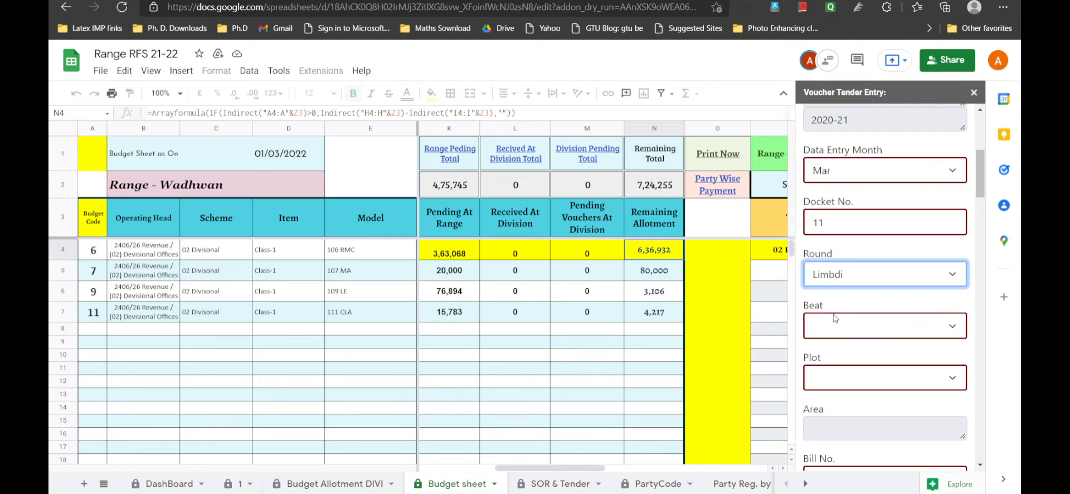
left_click(835, 326)
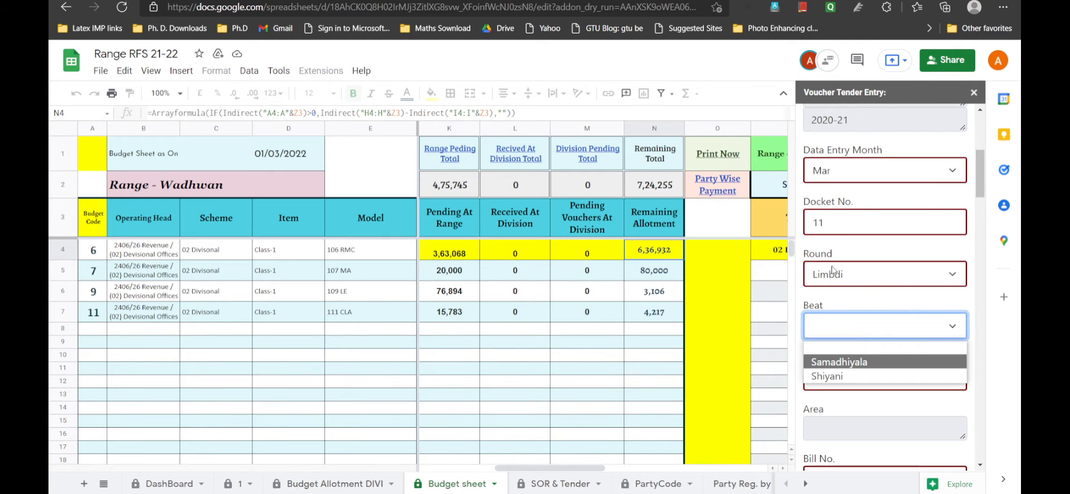
- Review the filled form fields and examine the Range column on the SOR & Tender sheet
scroll(844, 270, "up", 2)
scroll(844, 270, "up", 3)
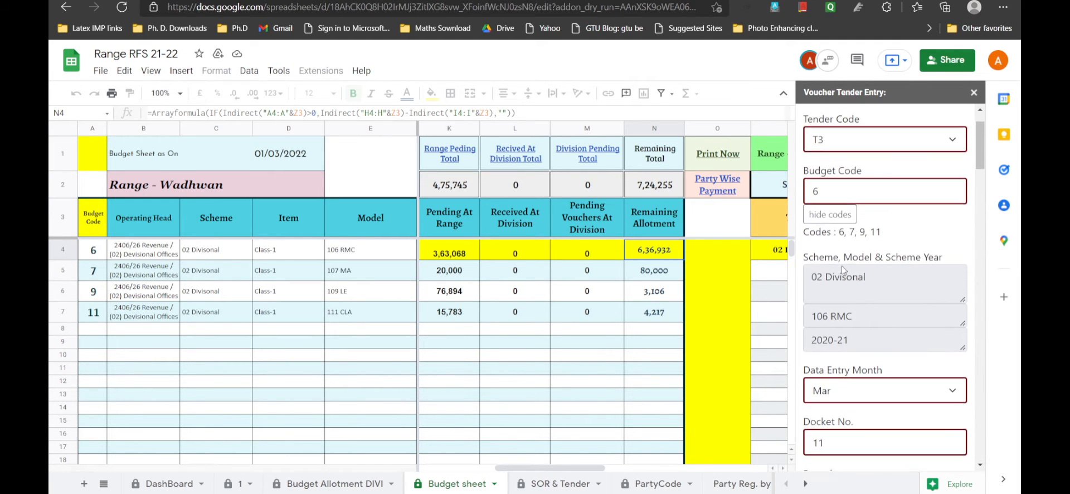
scroll(837, 364, "down", 2)
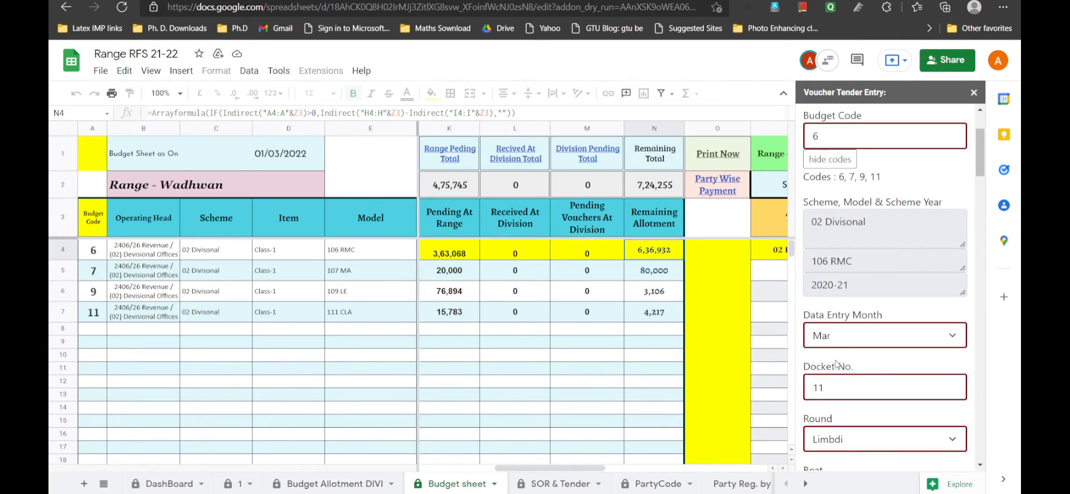
left_click(561, 483)
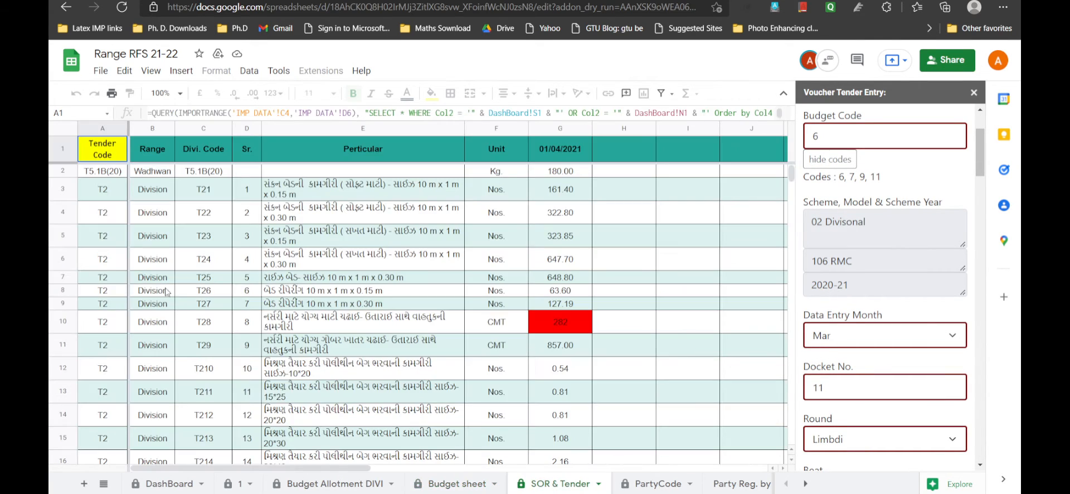
left_click(159, 214)
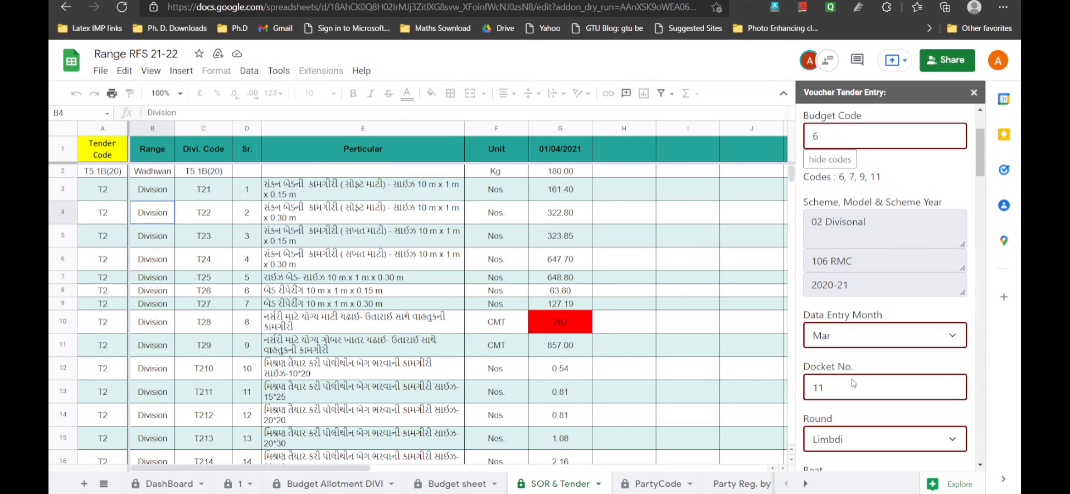
- Set the beat to Samadhiyala and the plot to Chokdi- 2020-21
scroll(863, 397, "down", 1)
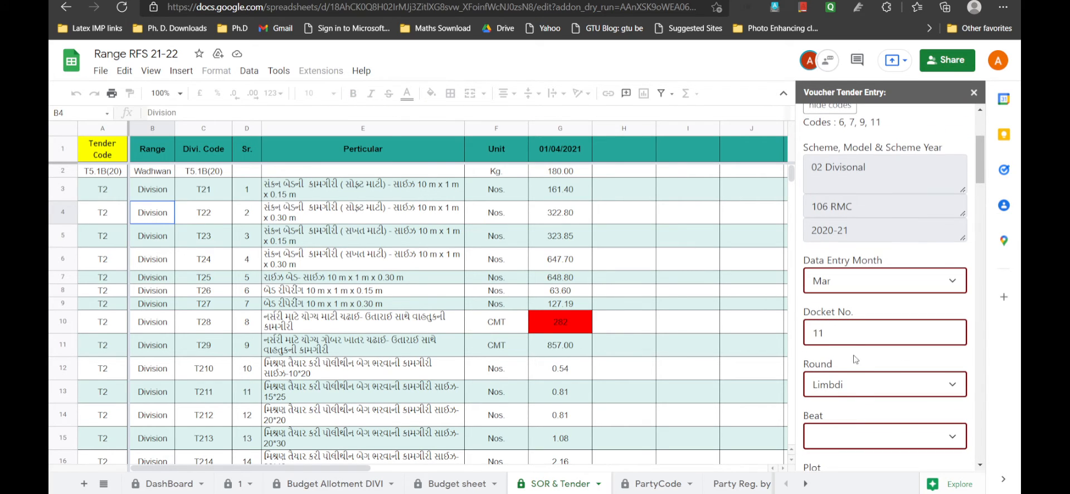
left_click(844, 437)
scroll(843, 436, "down", 2)
scroll(844, 436, "down", 1)
left_click(838, 330)
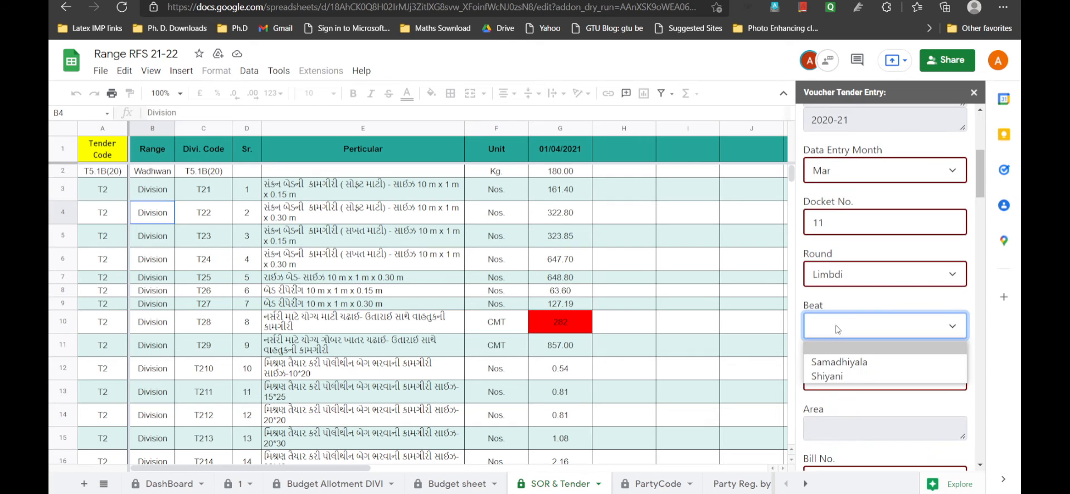
left_click(843, 364)
scroll(834, 329, "down", 1)
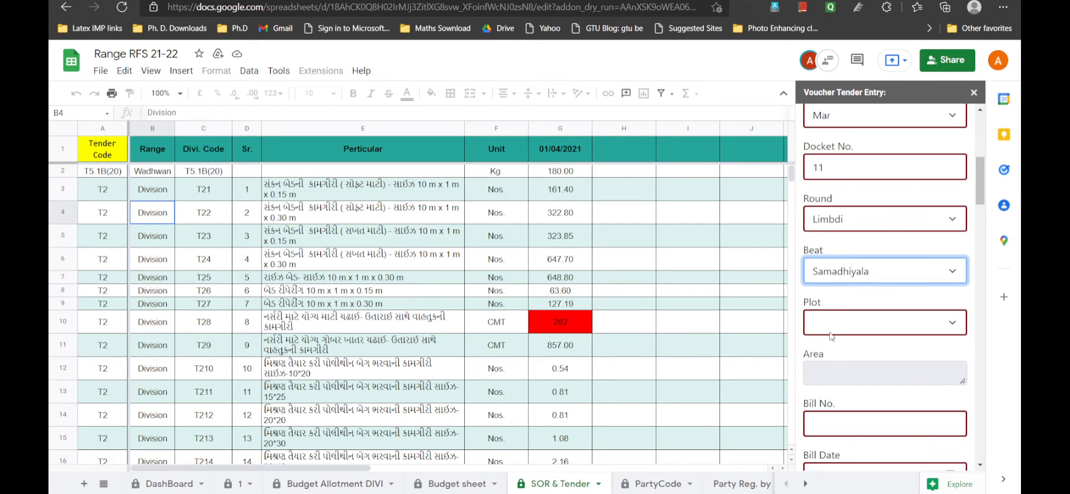
left_click(835, 327)
left_click(841, 230)
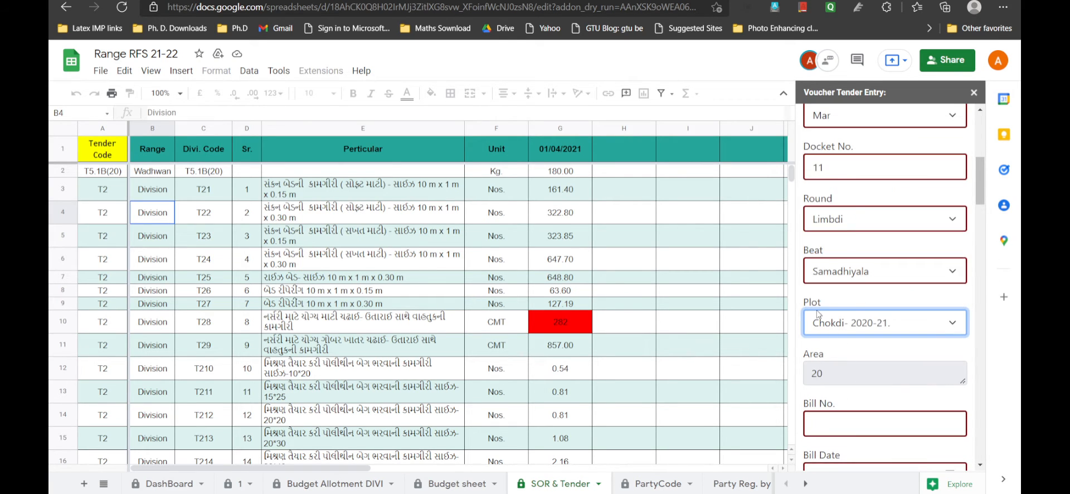
- Set the bill number to 11 and the bill date to 01-03-2022
scroll(853, 368, "down", 2)
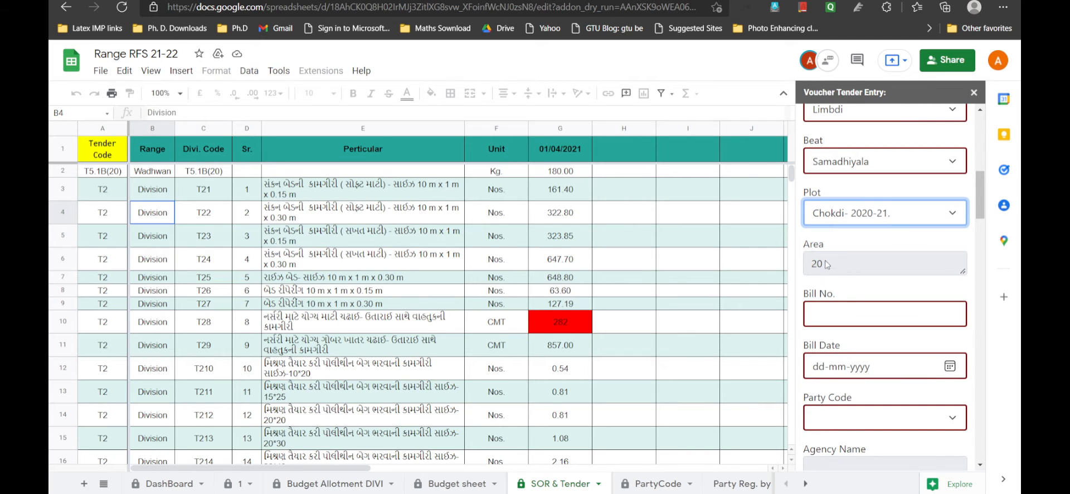
left_click(837, 315)
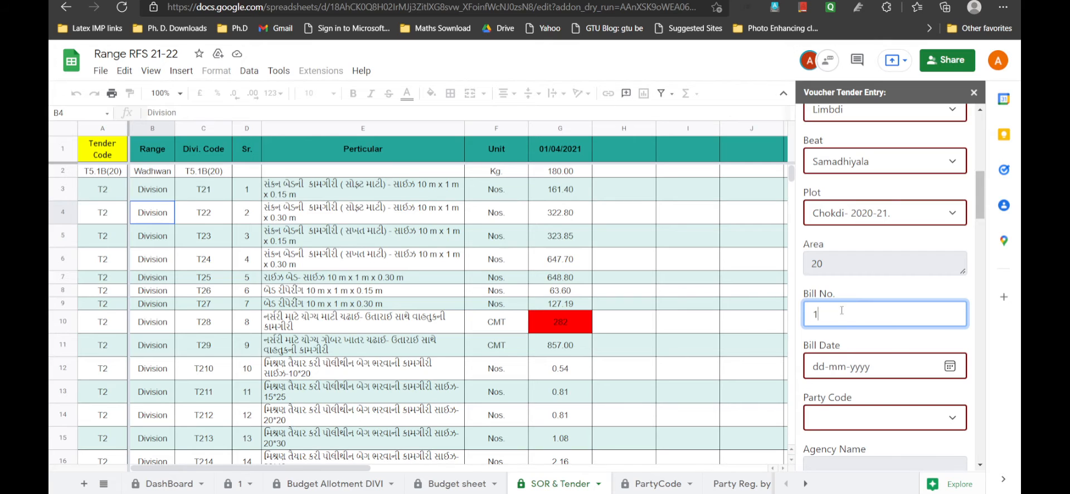
type("5")
left_click(951, 367)
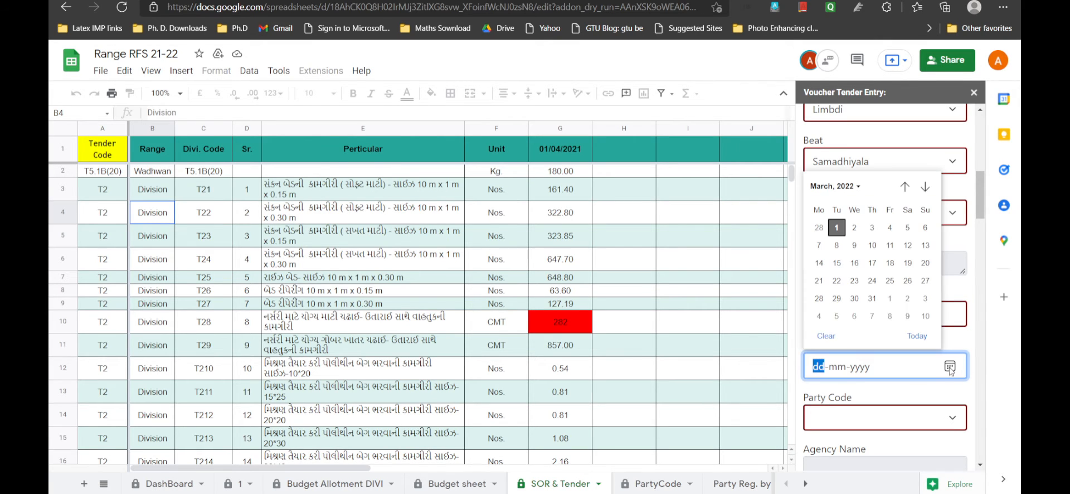
left_click(837, 229)
- Choose a party code to fill in the agency's identity and bank details
scroll(926, 325, "down", 2)
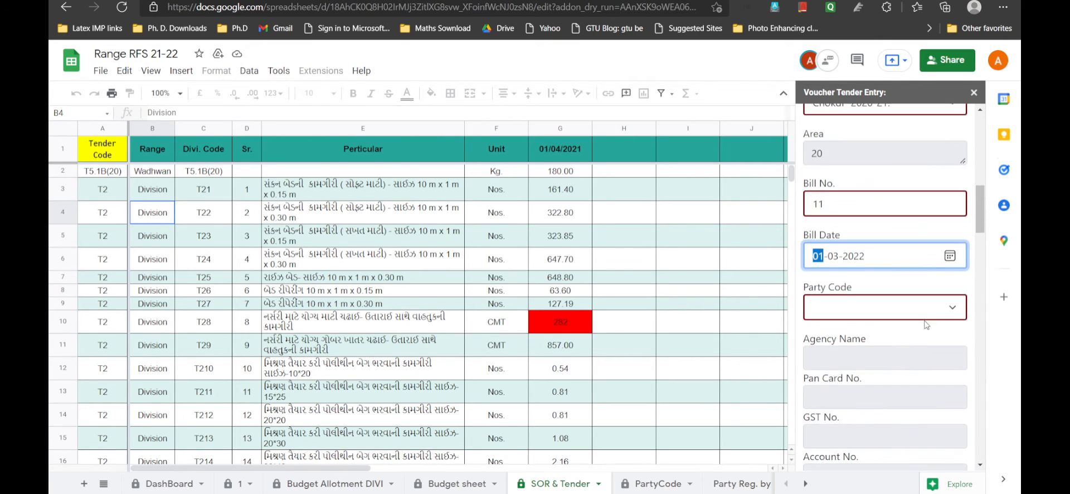
left_click(922, 313)
left_click(852, 365)
- Set the first work item's SOR code to T340 and its type of work to Plantation
scroll(849, 365, "down", 4)
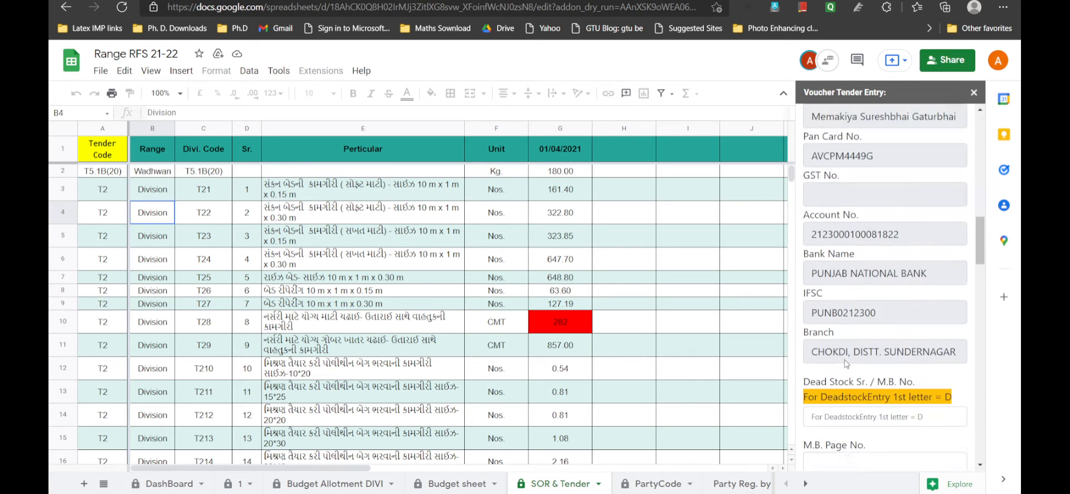
scroll(845, 359, "down", 5)
left_click(835, 316)
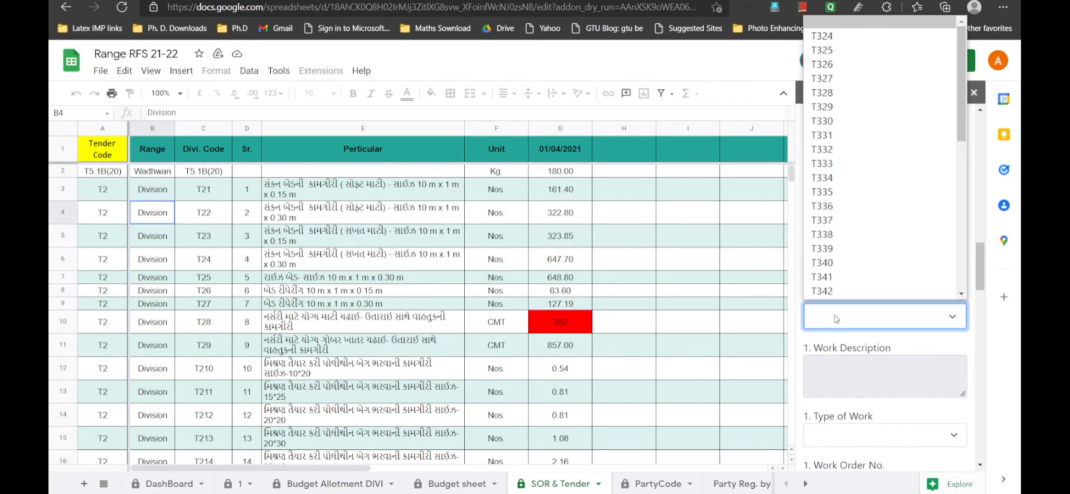
left_click(833, 260)
scroll(851, 305, "down", 1)
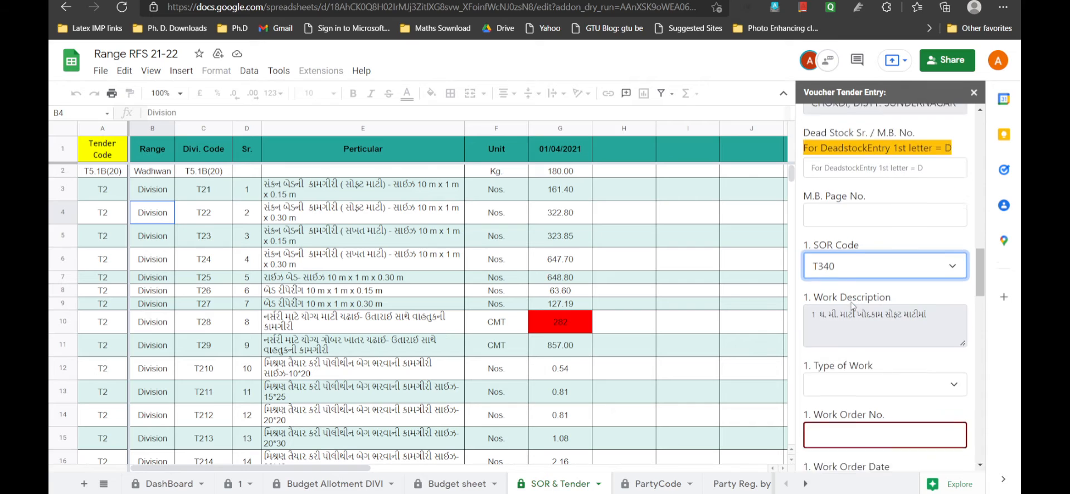
scroll(852, 306, "down", 1)
left_click(850, 333)
left_click(825, 375)
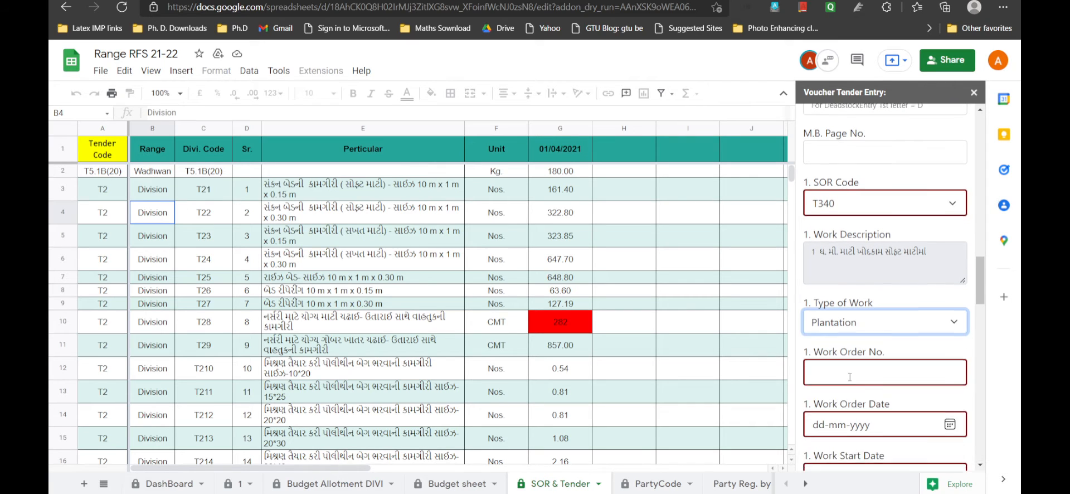
- Set the first work item's work order number to 12 and its work order date to 02-03-2022
scroll(825, 357, "down", 1)
left_click(825, 312)
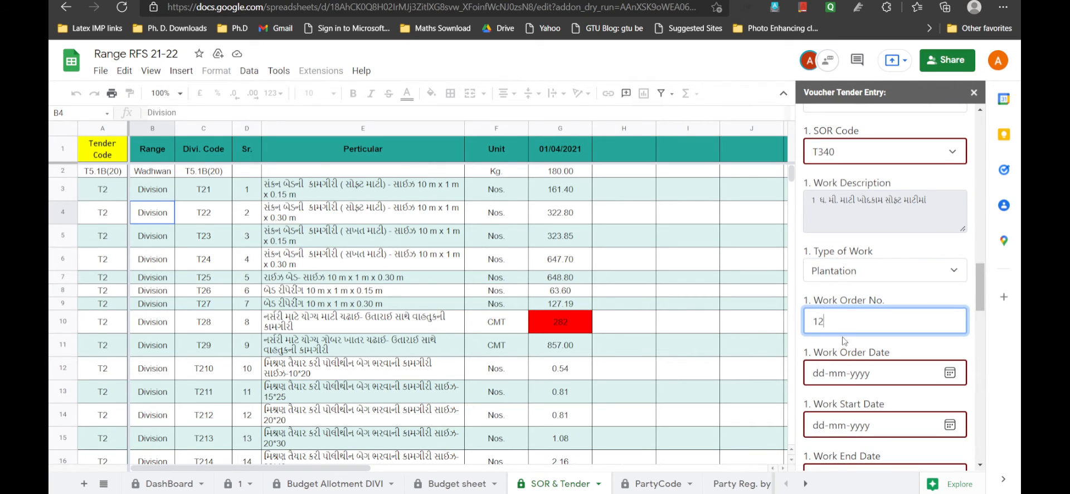
scroll(844, 341, "down", 2)
left_click(949, 263)
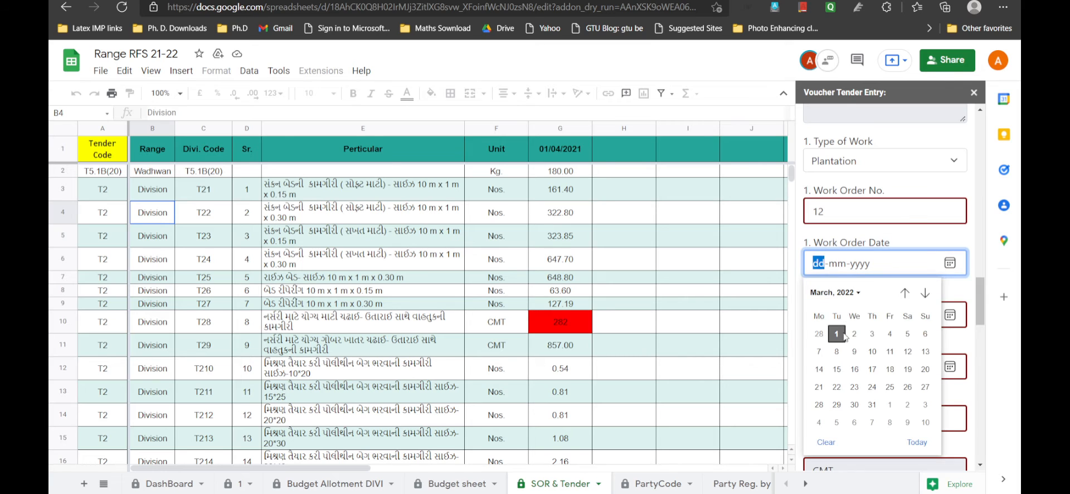
left_click(855, 334)
- Set the work start date to 03-03-2022 and the work end date to 04-03-2022
scroll(858, 335, "down", 1)
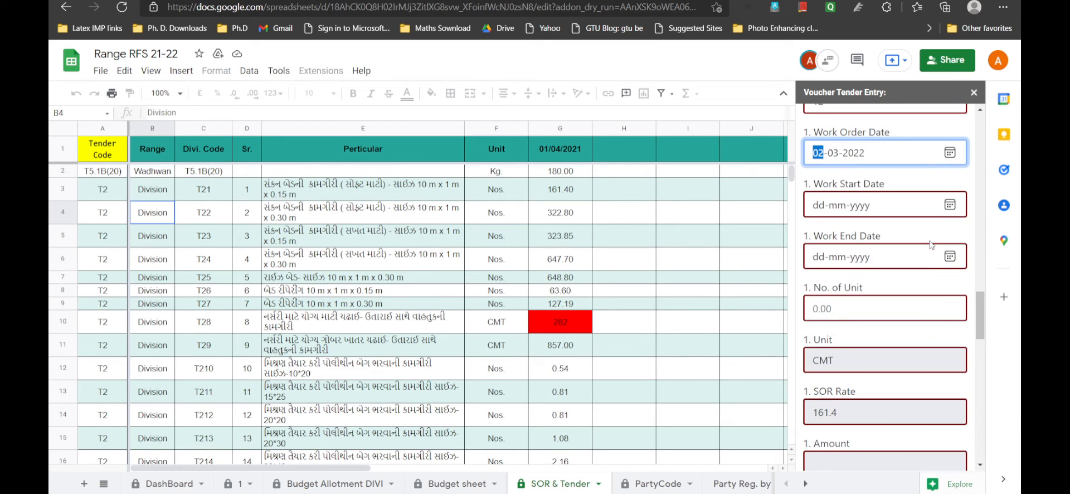
left_click(947, 207)
left_click(871, 276)
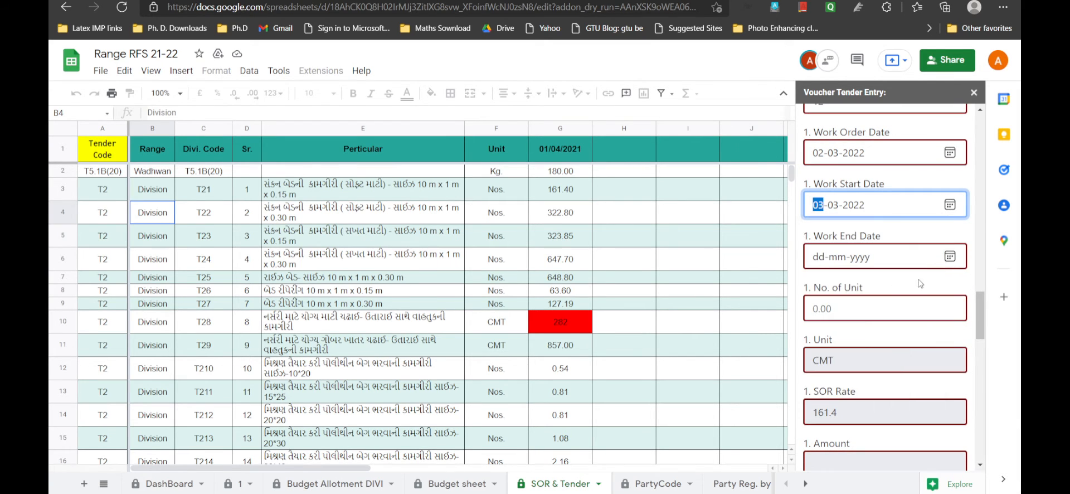
left_click(948, 257)
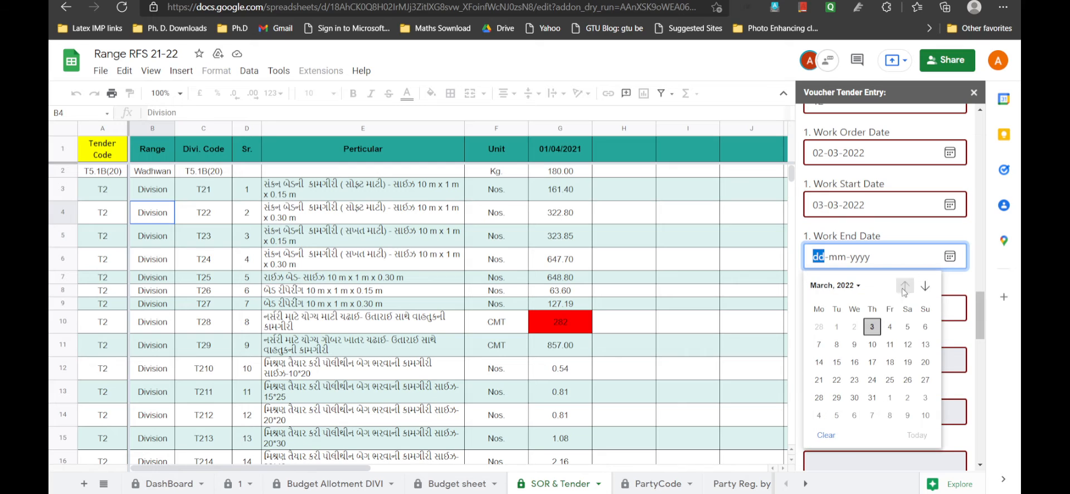
left_click(890, 327)
- Set the first work item's number of units to 12 and enter "Demo video entry" as the RFO remark
left_click(875, 304)
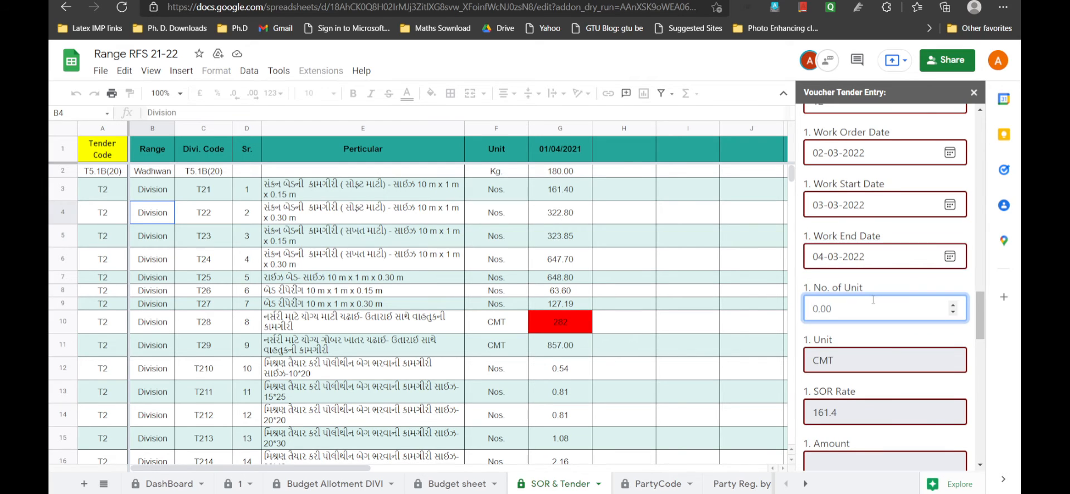
type("12")
left_click(866, 333)
scroll(870, 334, "down", 3)
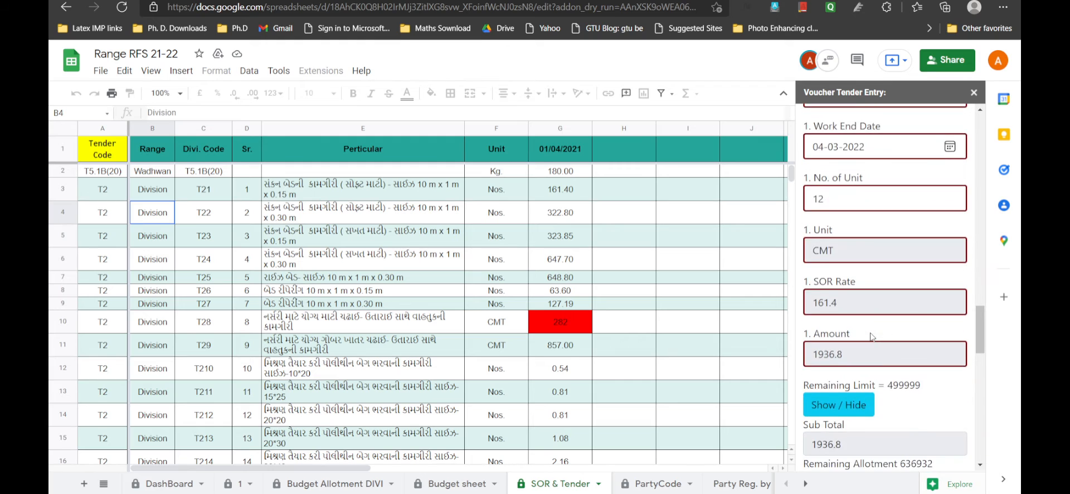
scroll(873, 336, "down", 3)
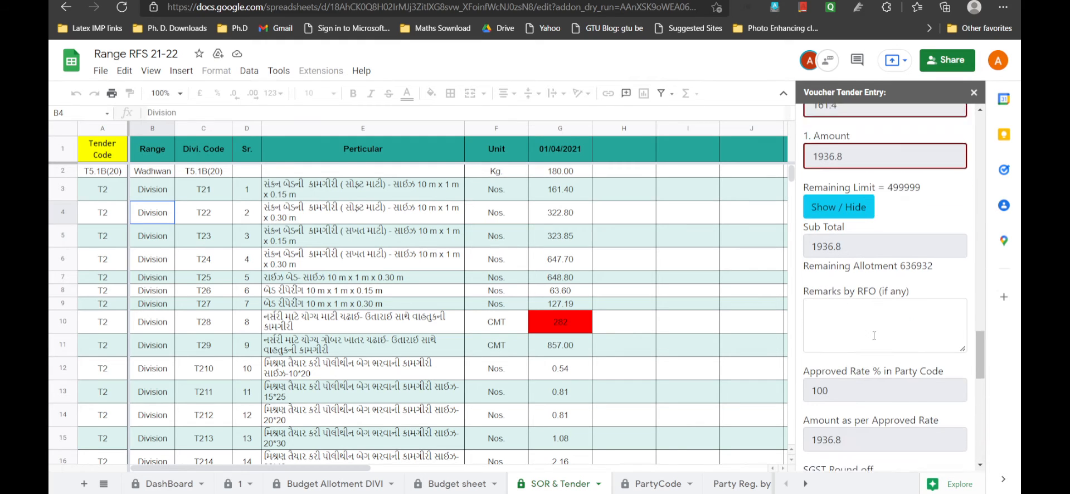
left_click(861, 301)
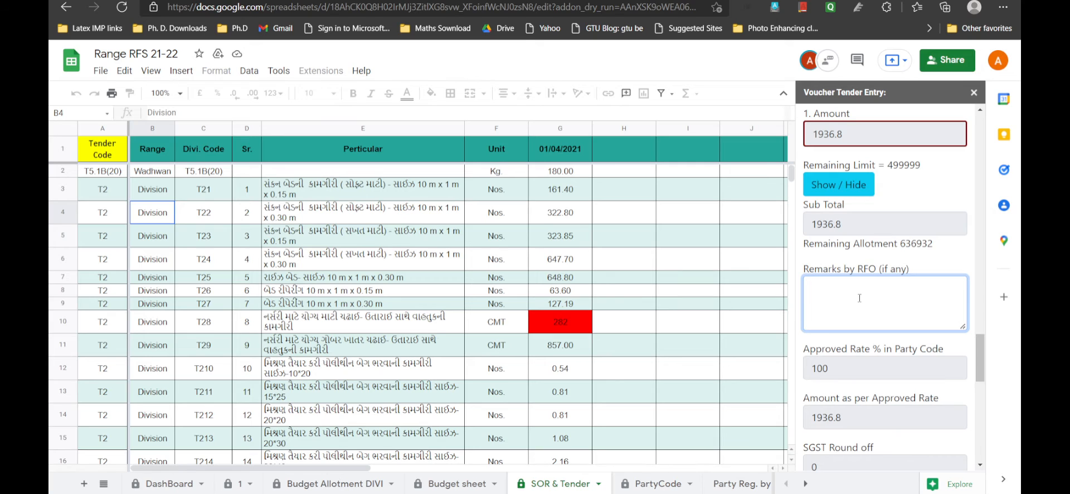
type("Demo video entry")
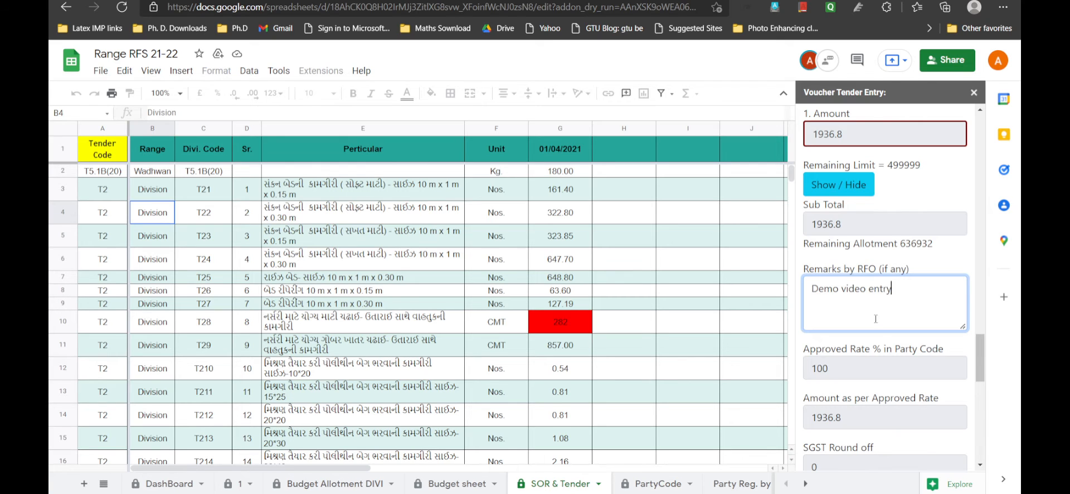
- Review the voucher's approved-rate amount, taxes, adjustment, deductions and net amount down to the end of the form
scroll(876, 319, "down", 4)
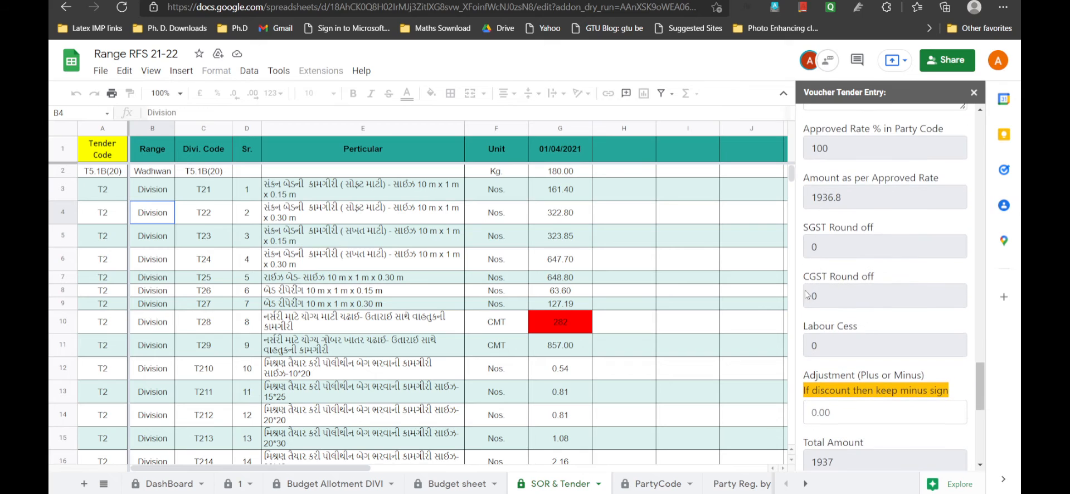
scroll(836, 346, "down", 2)
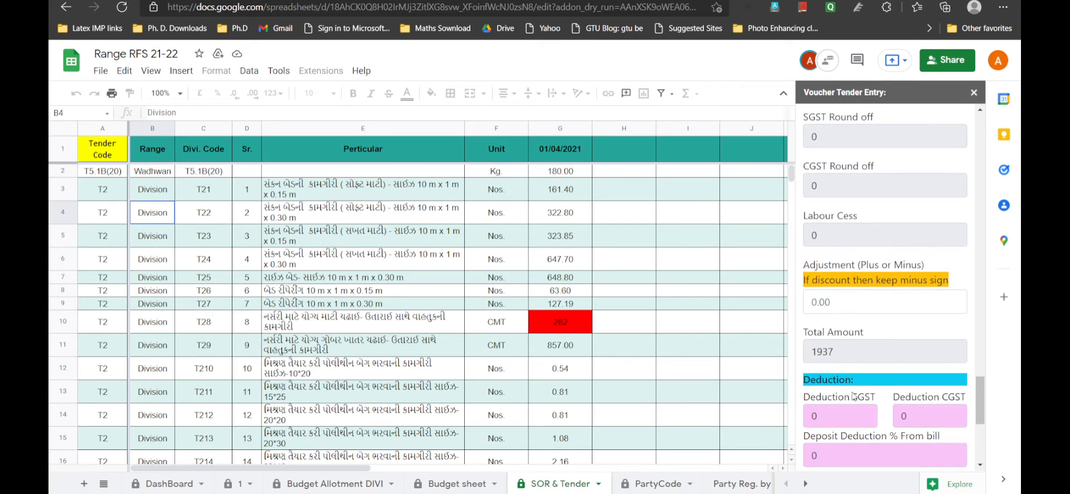
scroll(850, 379, "down", 3)
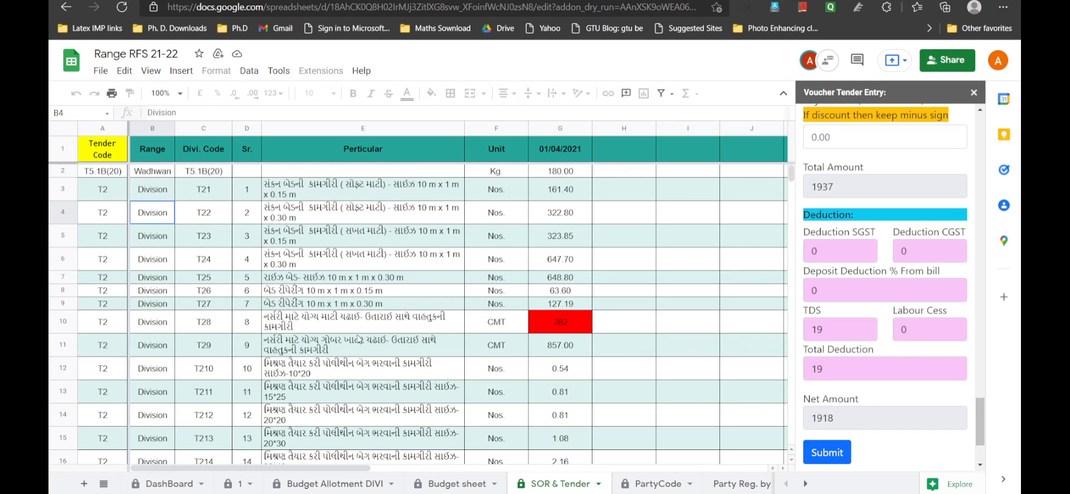
left_click(358, 339)
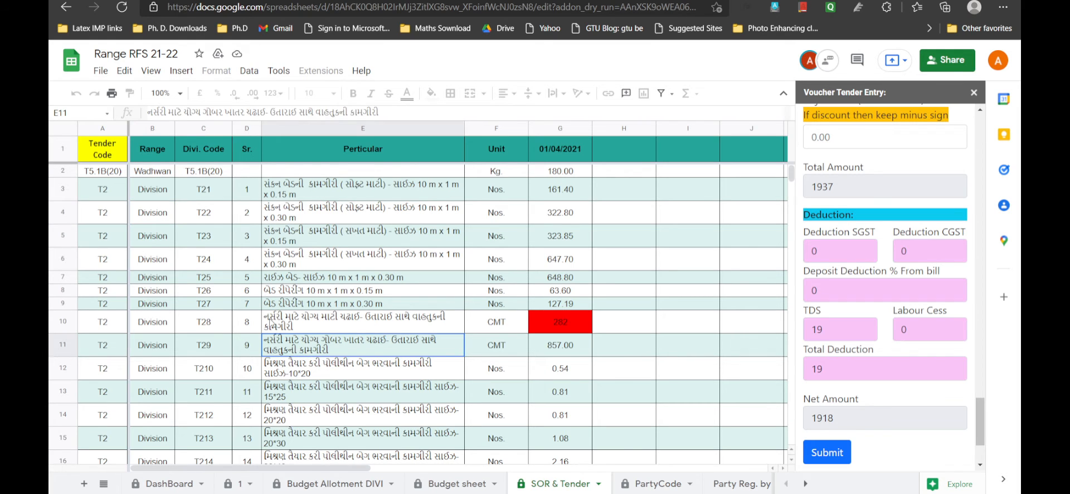
scroll(848, 341, "down", 2)
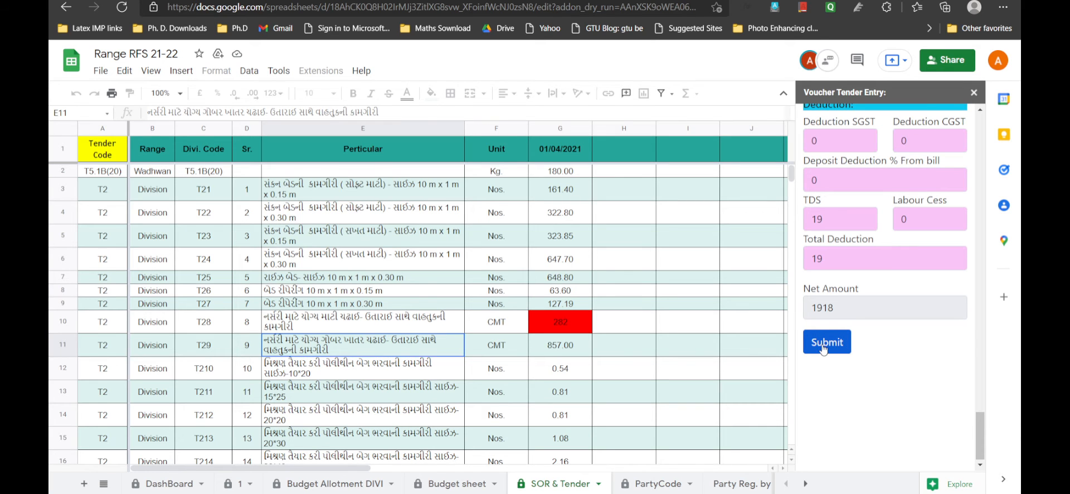
- Examine the last recorded entry in the Entry Type column of sheet 1 before submitting the voucher
left_click(245, 486)
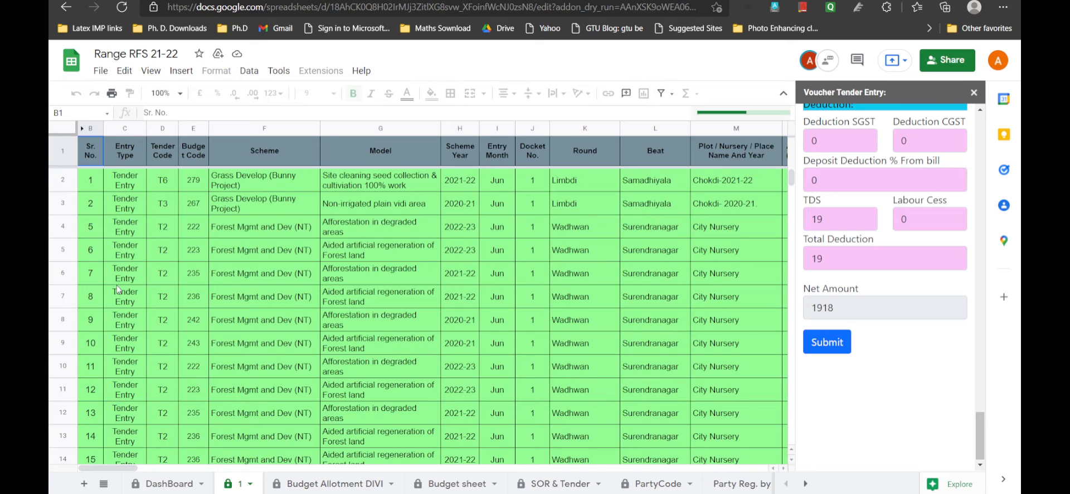
left_click(116, 283)
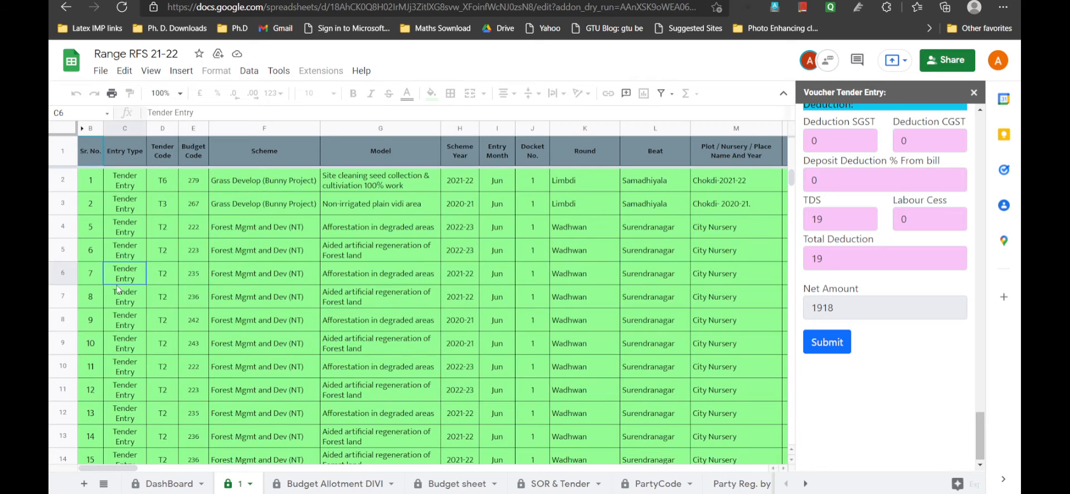
key("ctrl+Down")
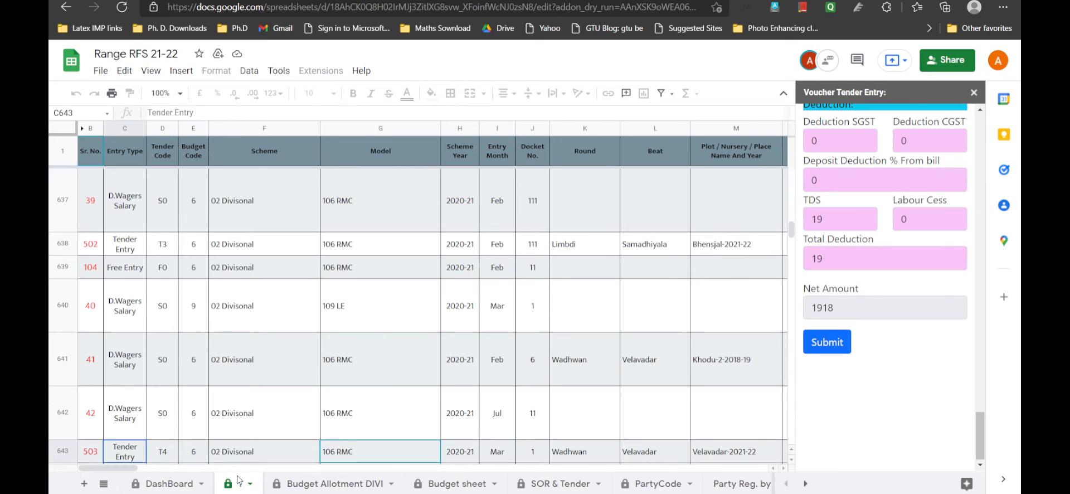
- Submit the tender voucher entry and select the serial number cell of the first empty row on sheet 1
left_click(826, 346)
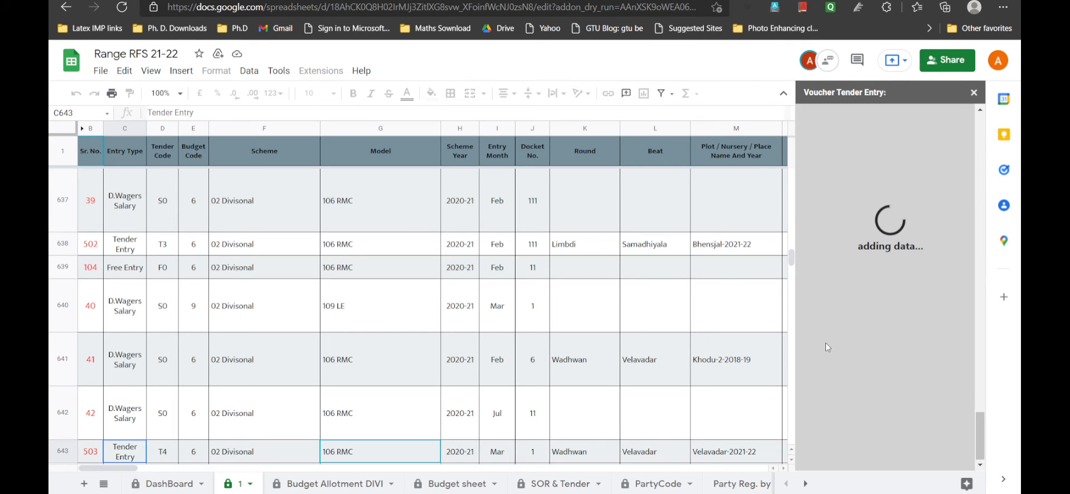
scroll(88, 360, "down", 3)
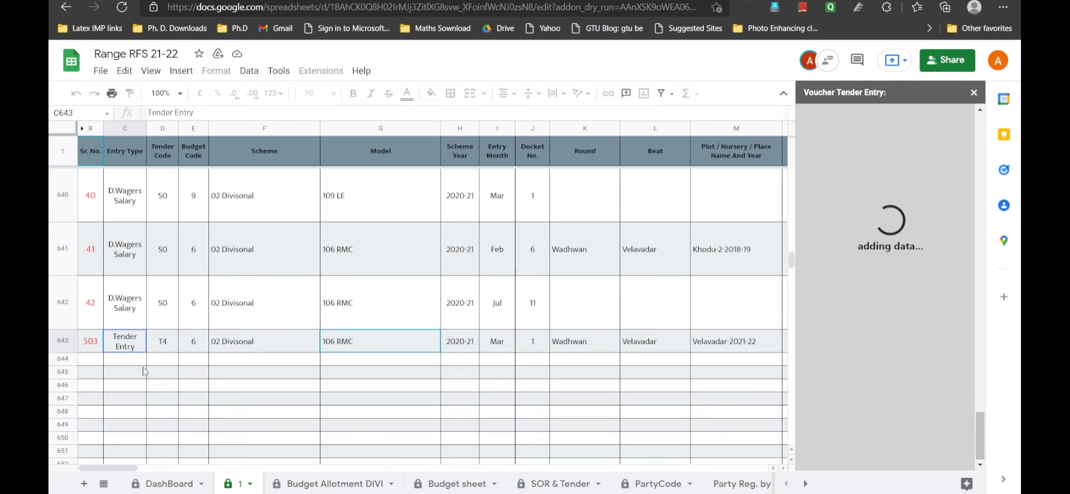
left_click(87, 360)
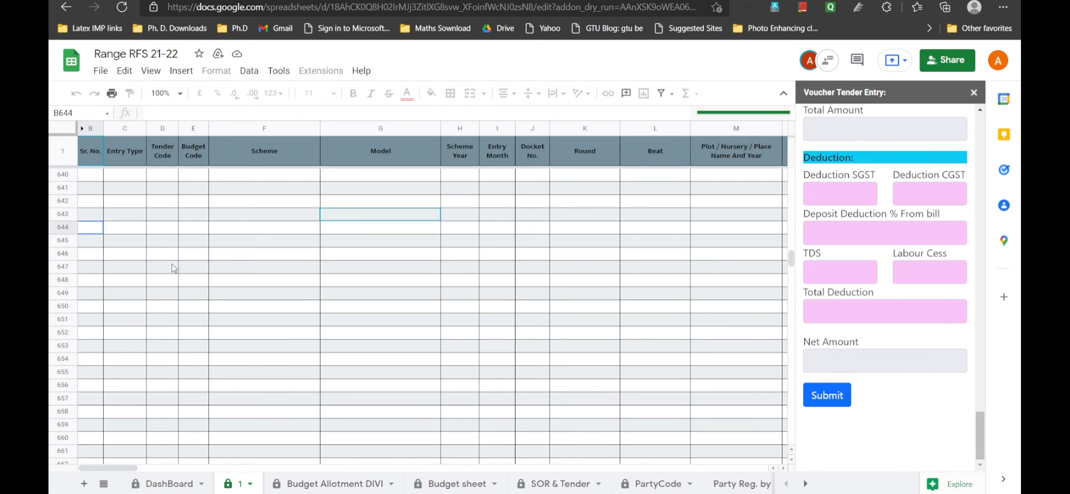
- Return to the start of the cleared voucher form and check the serial number for the next tender entry
left_click(828, 394)
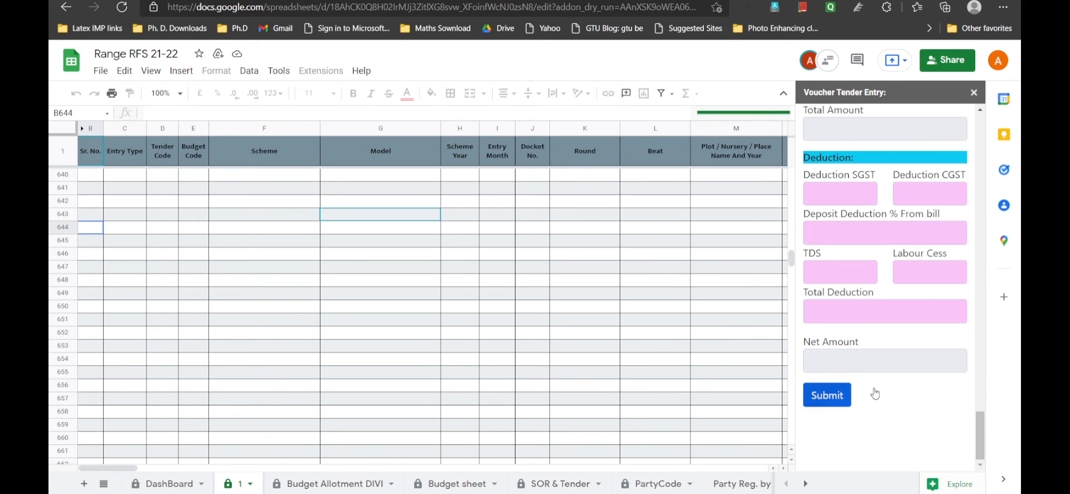
scroll(883, 383, "up", 20)
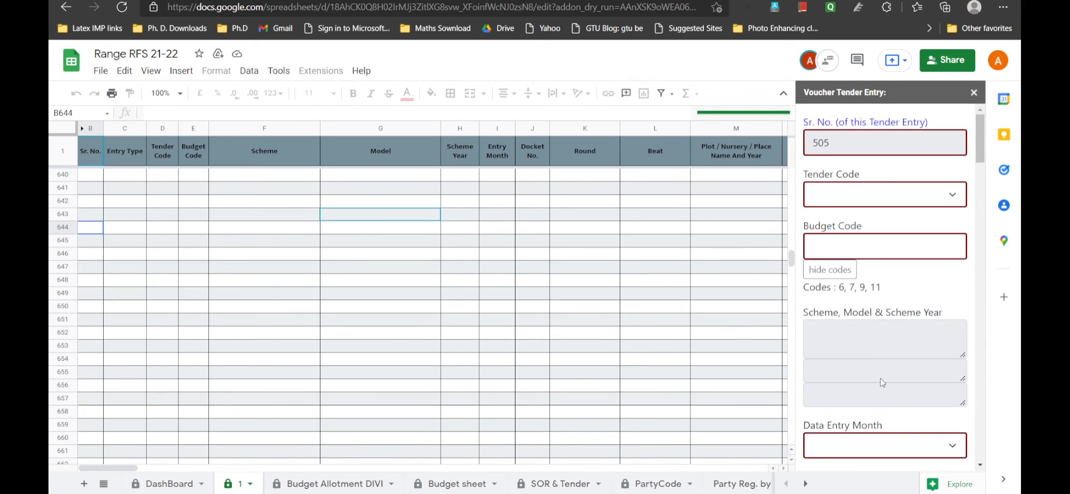
- Select tender code E1, hide the available budget codes list and enter budget code 7 for the new voucher
left_click(858, 198)
left_click(843, 286)
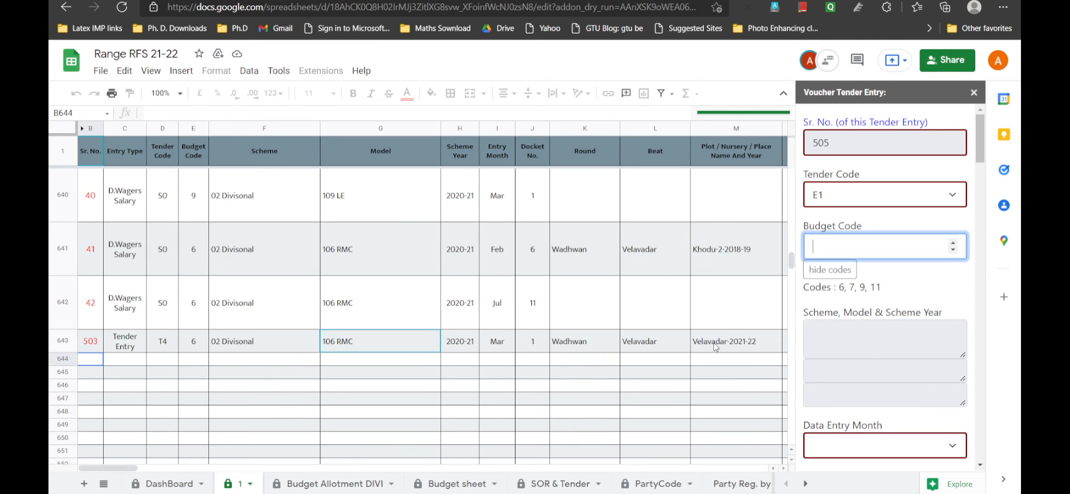
left_click(848, 272)
left_click(845, 248)
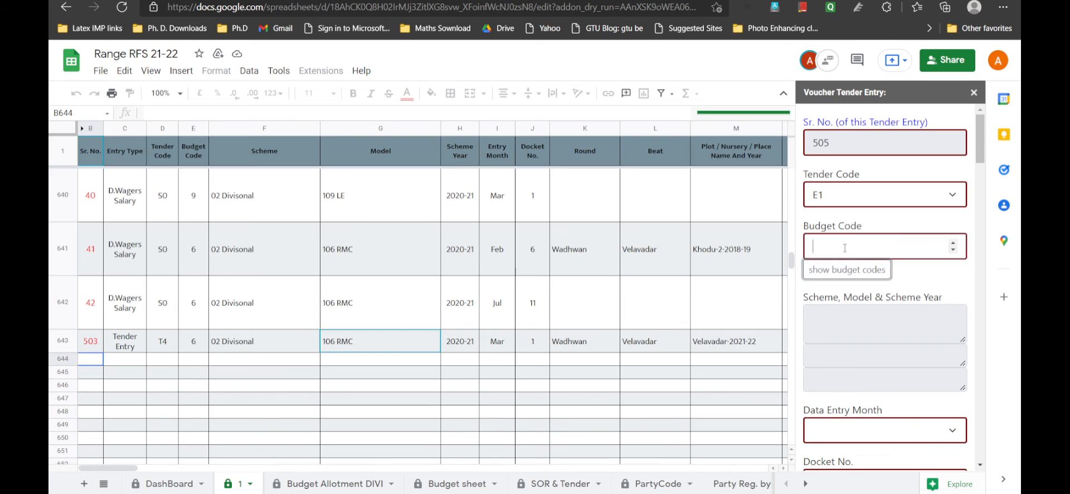
type("7")
left_click(860, 290)
scroll(861, 296, "down", 3)
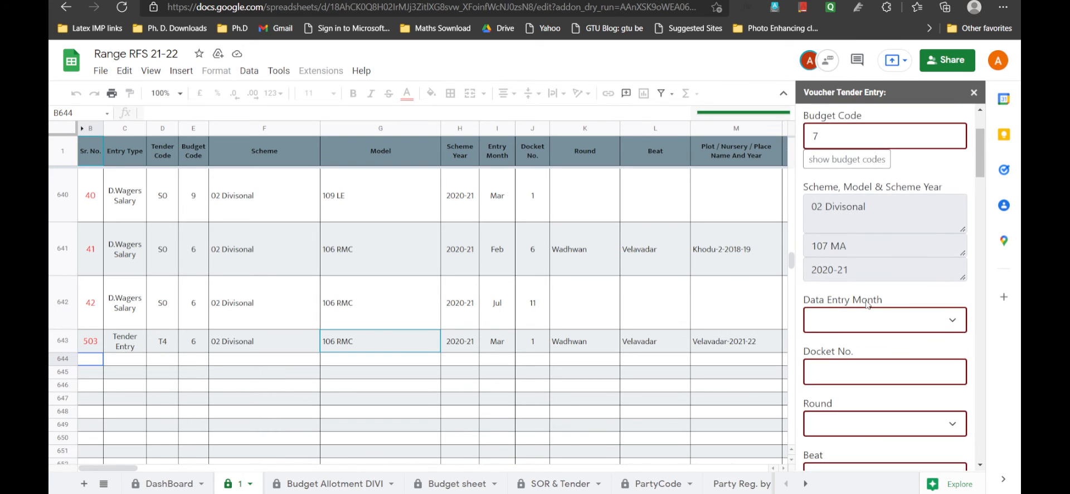
- Set the voucher's data entry month to Feb and its docket number to 1
left_click(852, 271)
left_click(845, 314)
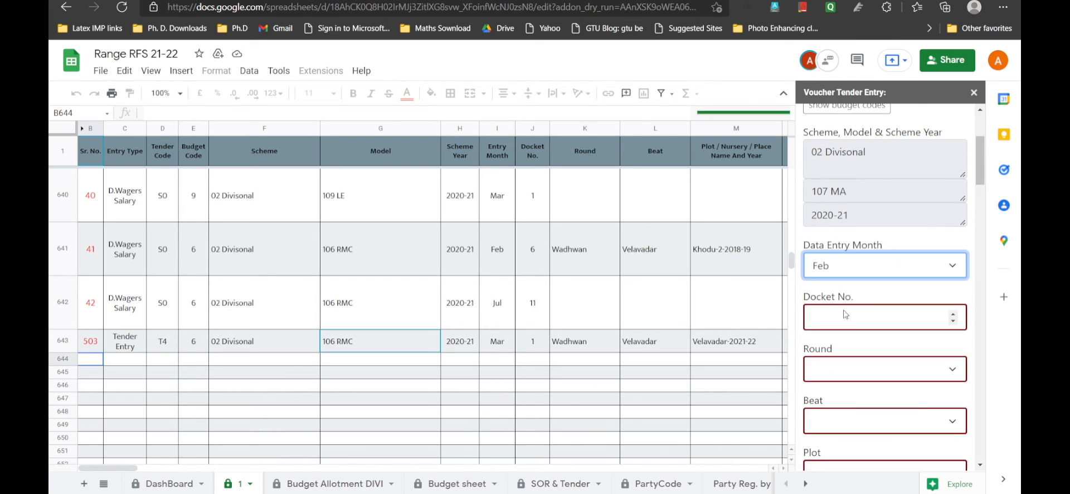
scroll(855, 323, "down", 2)
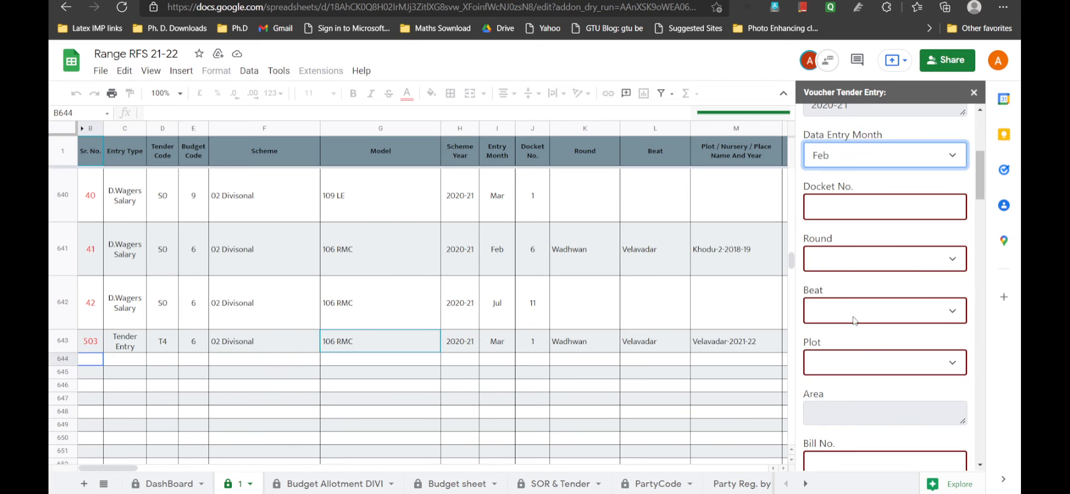
left_click(833, 212)
type("1")
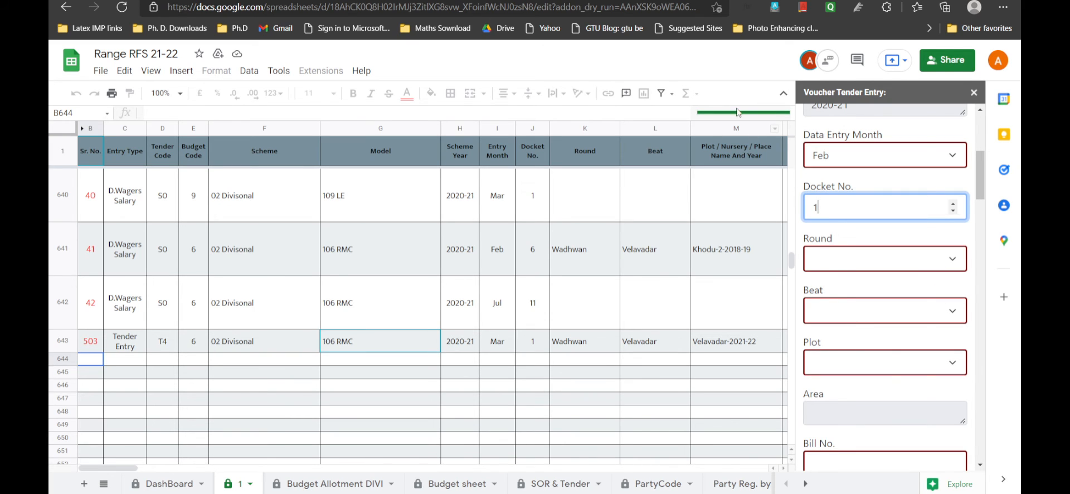
- Choose the Limbdi round, the Shiyani beat and a plot for the voucher
left_click(858, 260)
left_click(834, 295)
left_click(846, 315)
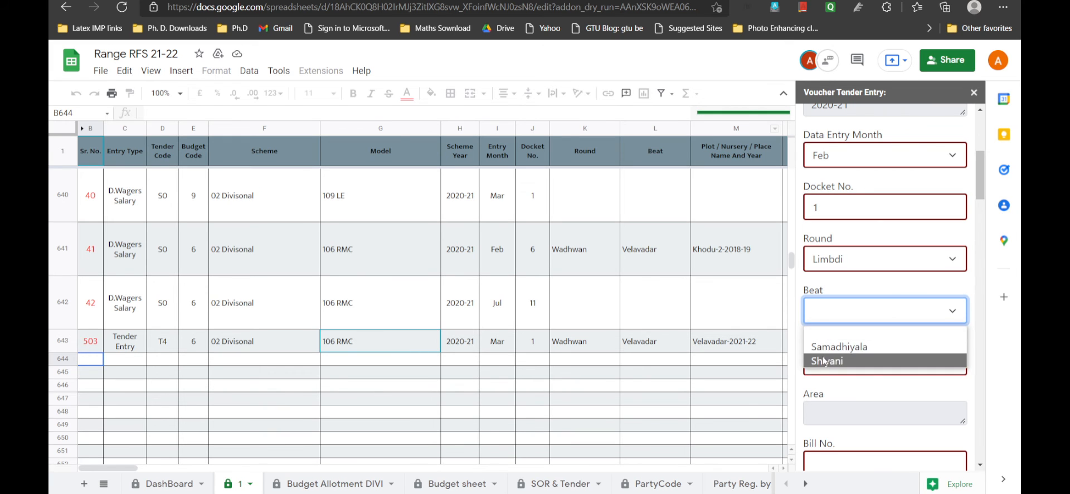
left_click(827, 361)
left_click(870, 361)
left_click(837, 431)
scroll(837, 441, "down", 4)
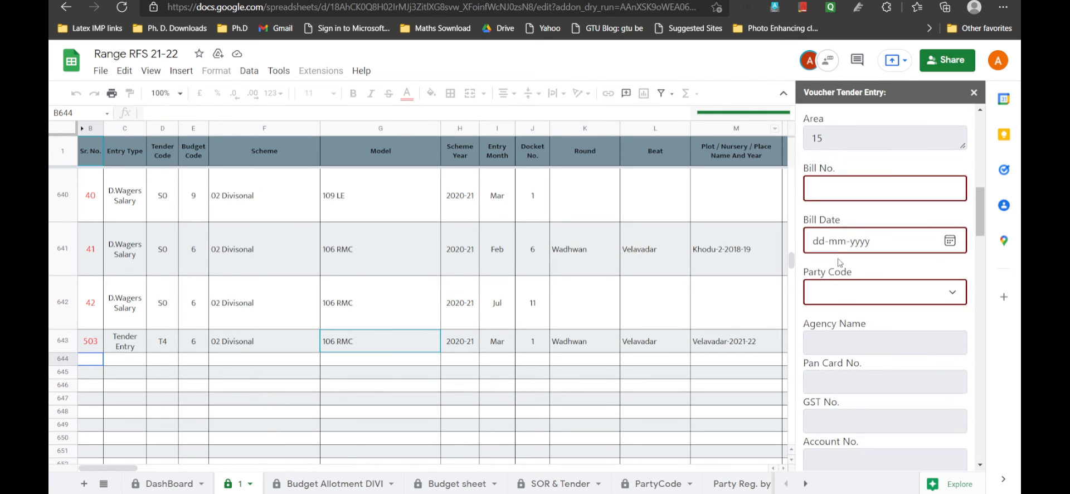
- Enter bill number 11, bill date 15-03-2022 and party code E1@281
left_click(840, 187)
type("11")
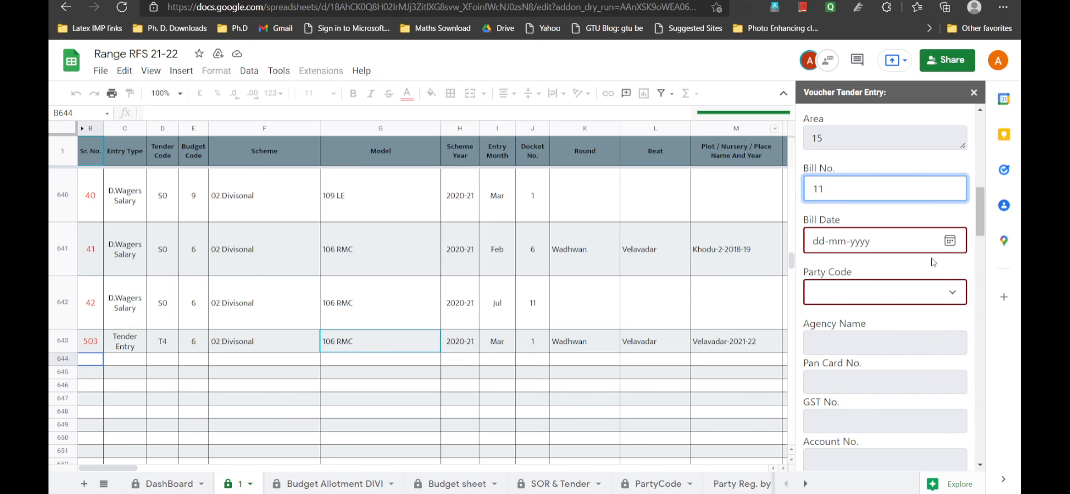
left_click(954, 247)
left_click(842, 345)
left_click(935, 304)
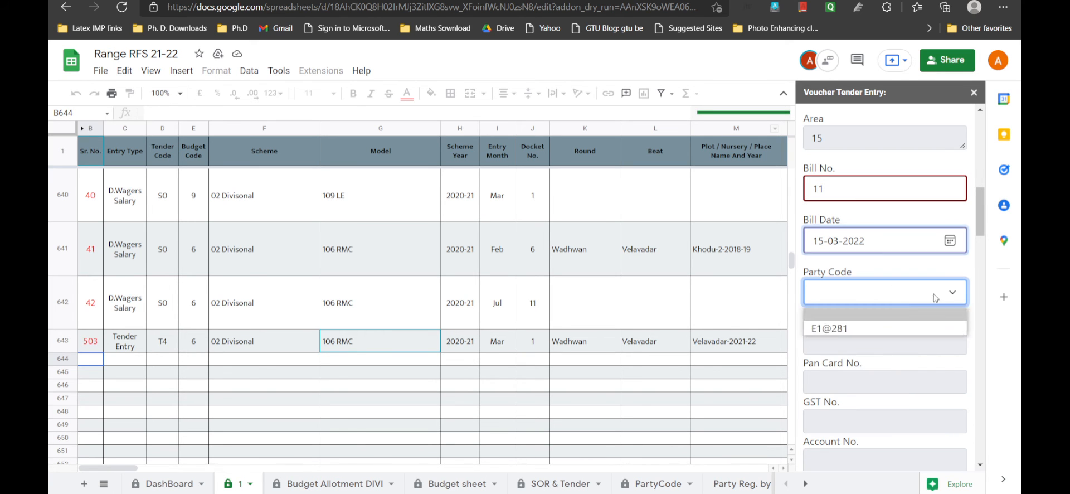
left_click(892, 329)
- Select SOR code E10015 for the first work item and open the SOR & Tender sheet
scroll(892, 334, "down", 5)
scroll(894, 340, "down", 4)
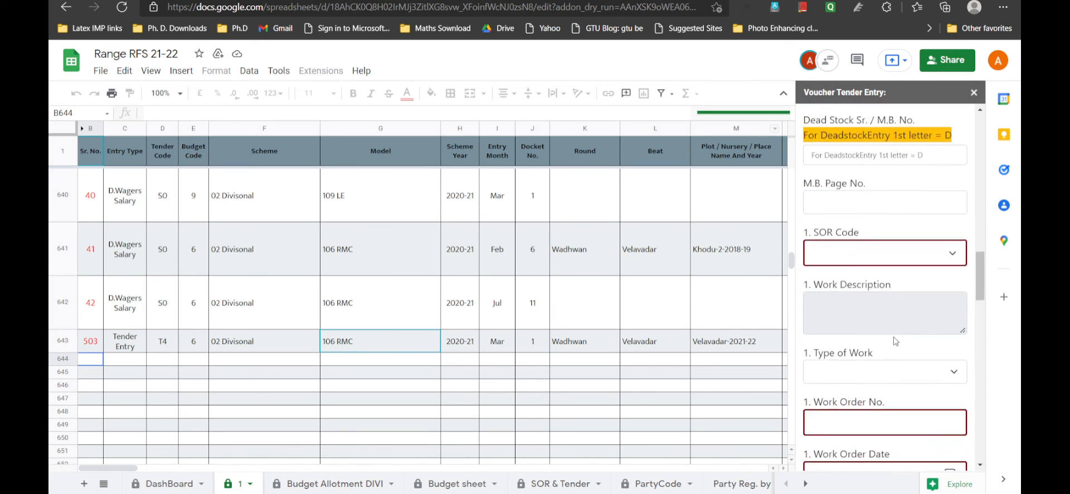
left_click(847, 196)
left_click(858, 244)
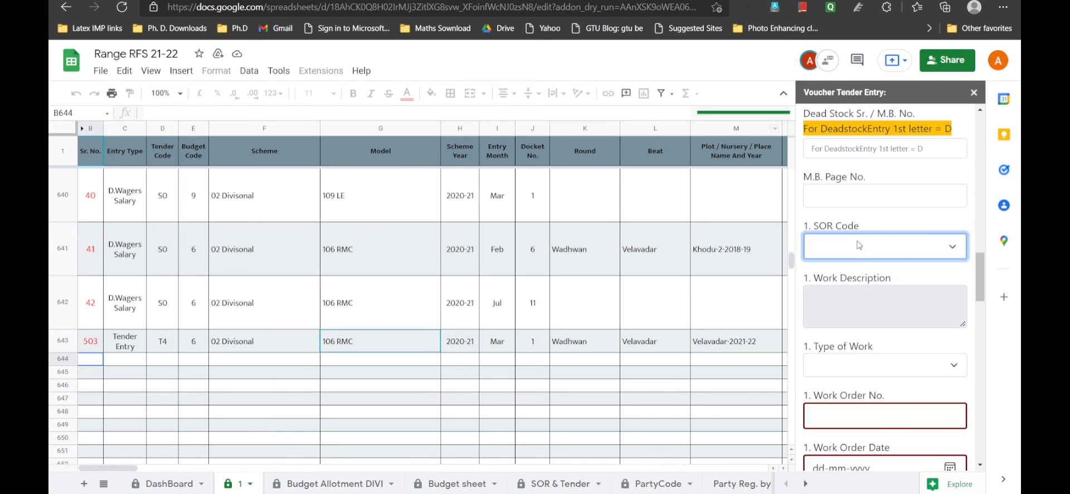
left_click(857, 243)
left_click(835, 181)
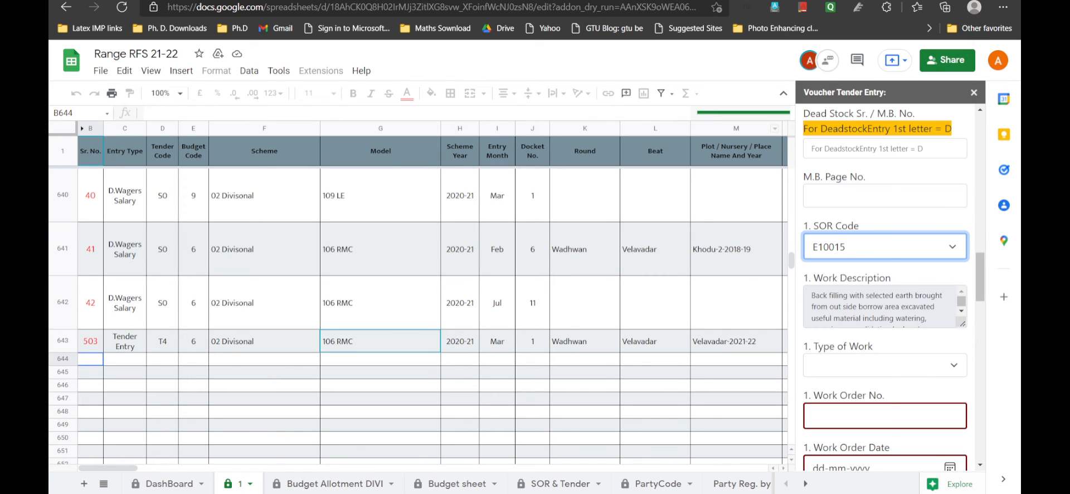
left_click(552, 484)
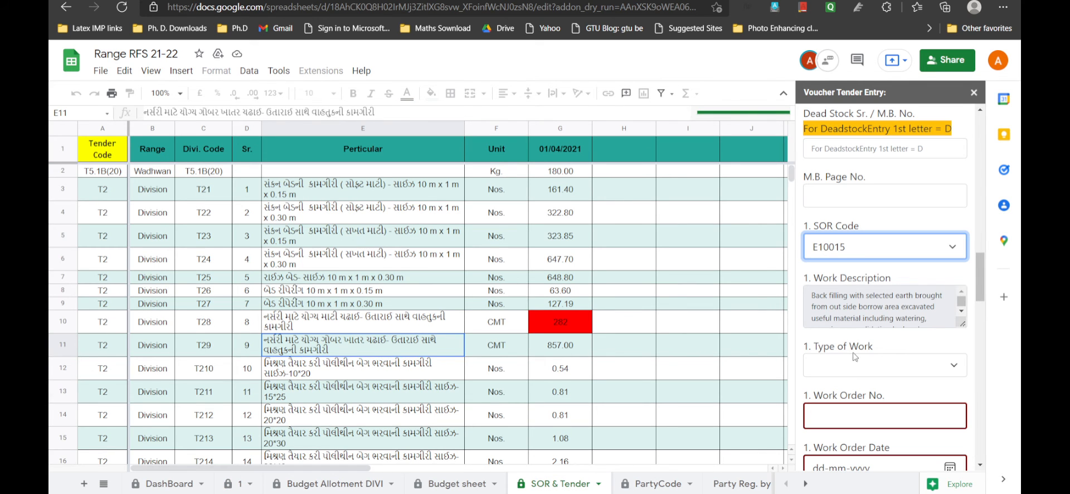
- Set the first work item's type of work to SMC and its work order number to 12
left_click(866, 365)
left_click(866, 313)
scroll(867, 346, "down", 2)
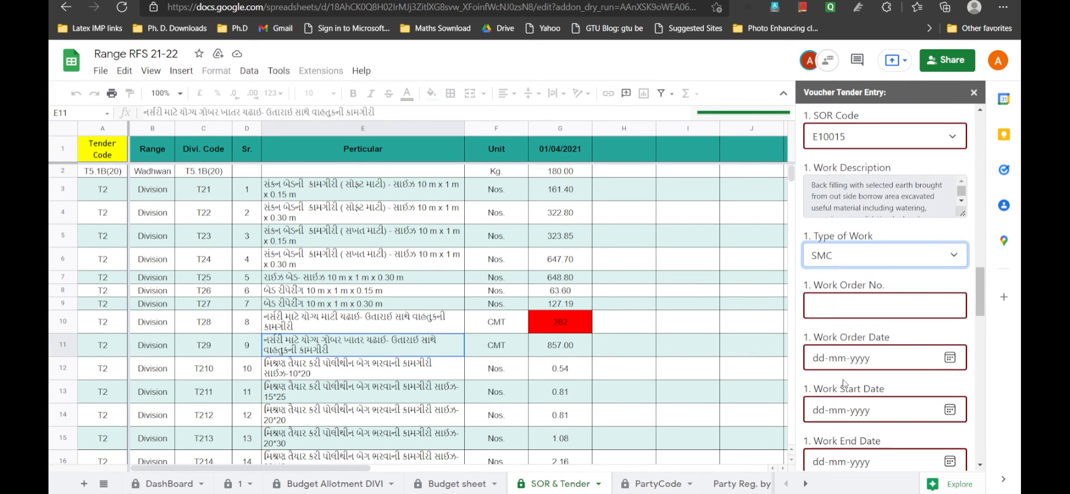
left_click(831, 303)
type("12")
- Set the work order date to 09-03-2022, the work start date to 15-03-2022 and the work end date to 16-03-2022
left_click(853, 357)
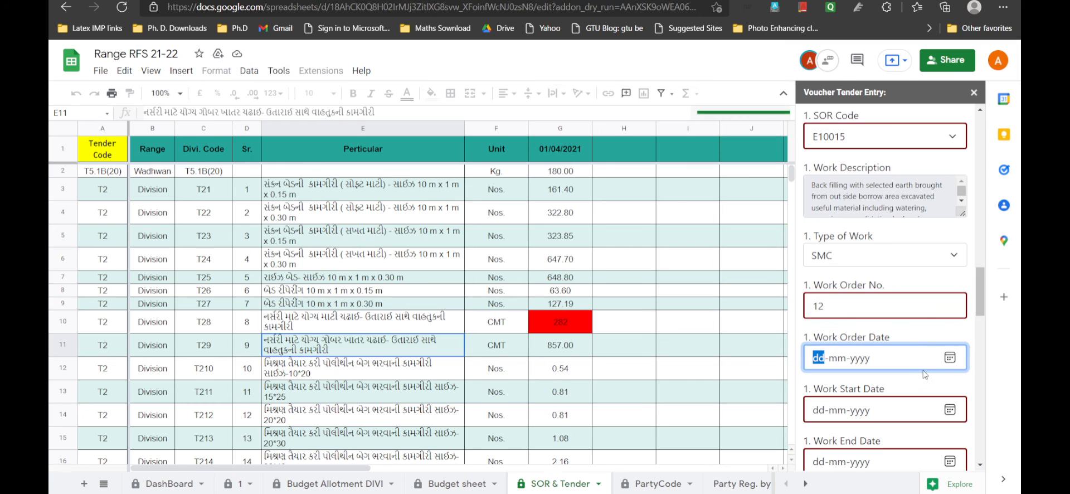
left_click(951, 357)
left_click(853, 239)
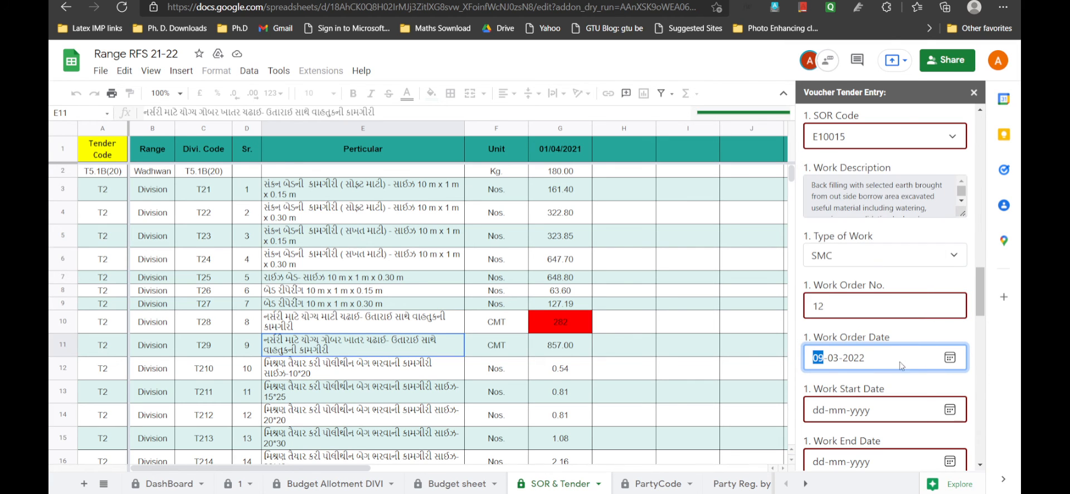
scroll(902, 380, "down", 1)
left_click(948, 358)
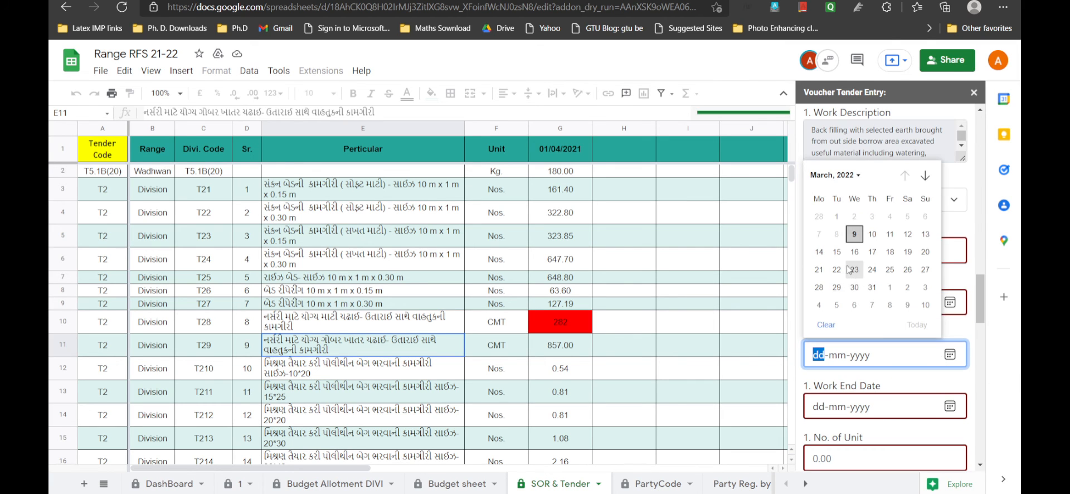
left_click(837, 252)
left_click(950, 407)
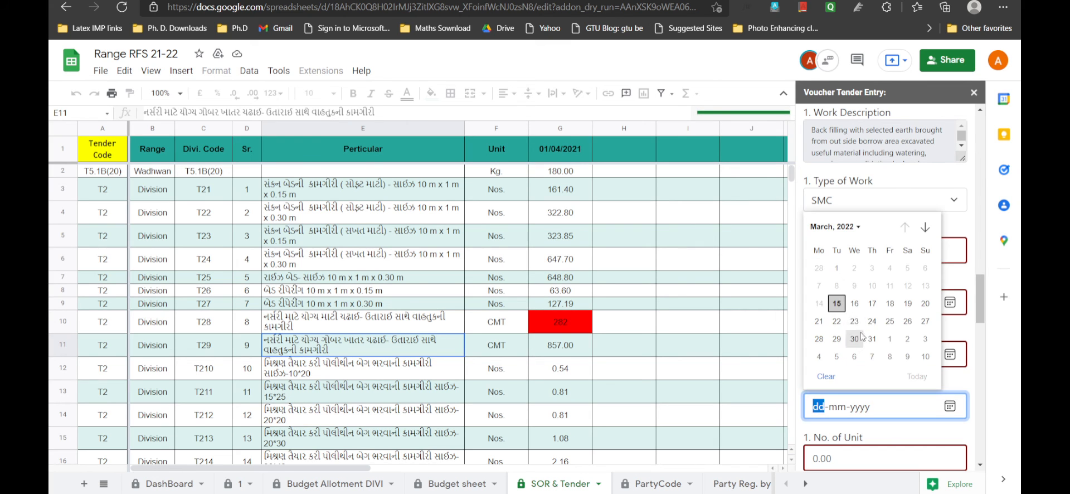
left_click(853, 303)
- Enter 12 as the number of units for the first work item
scroll(873, 381, "down", 3)
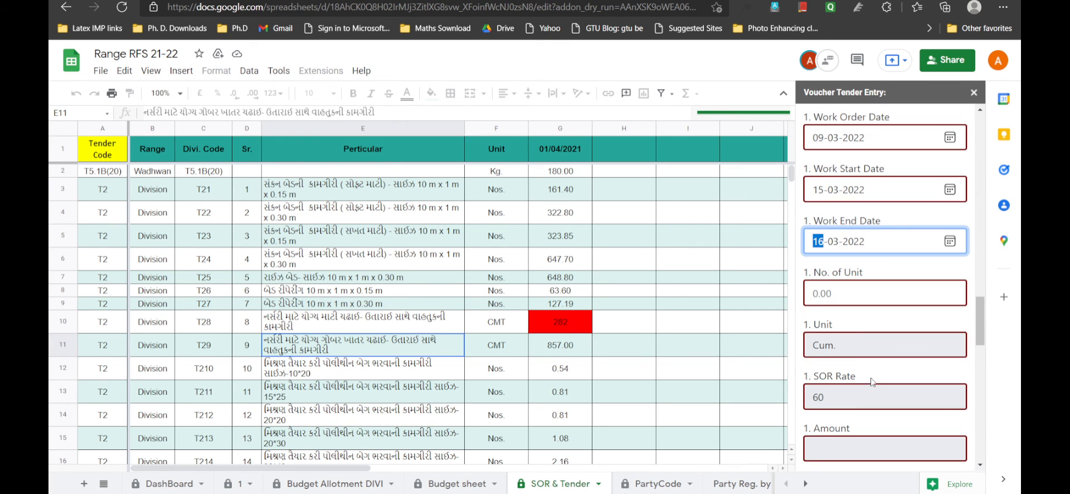
left_click(849, 298)
left_click(857, 332)
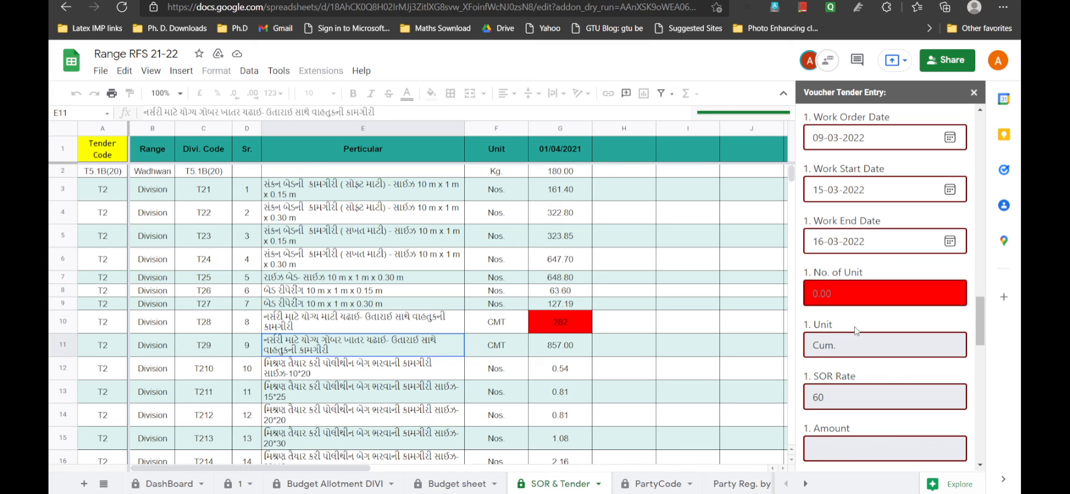
left_click(830, 299)
type("12")
scroll(887, 343, "down", 3)
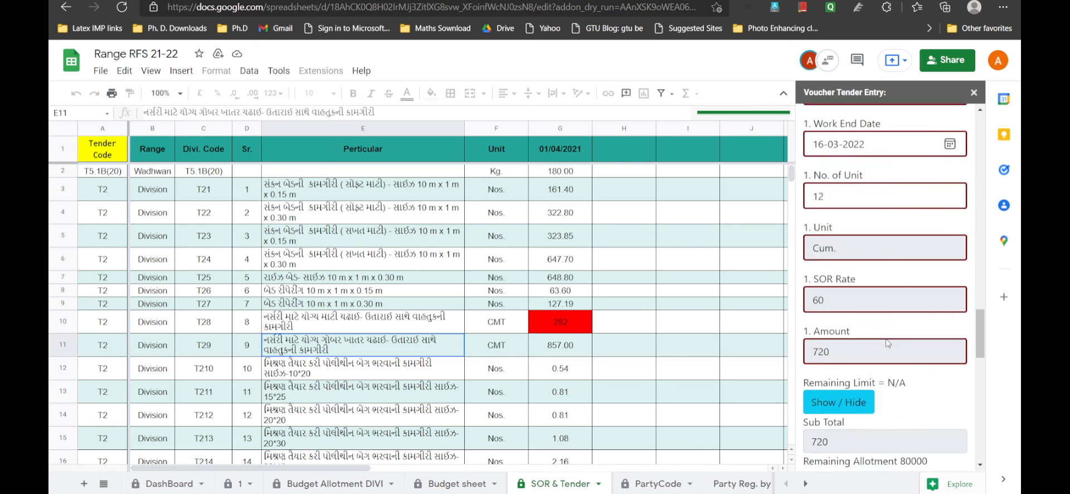
- Enter "demo" as the RFO's remarks for the voucher
scroll(887, 346, "down", 3)
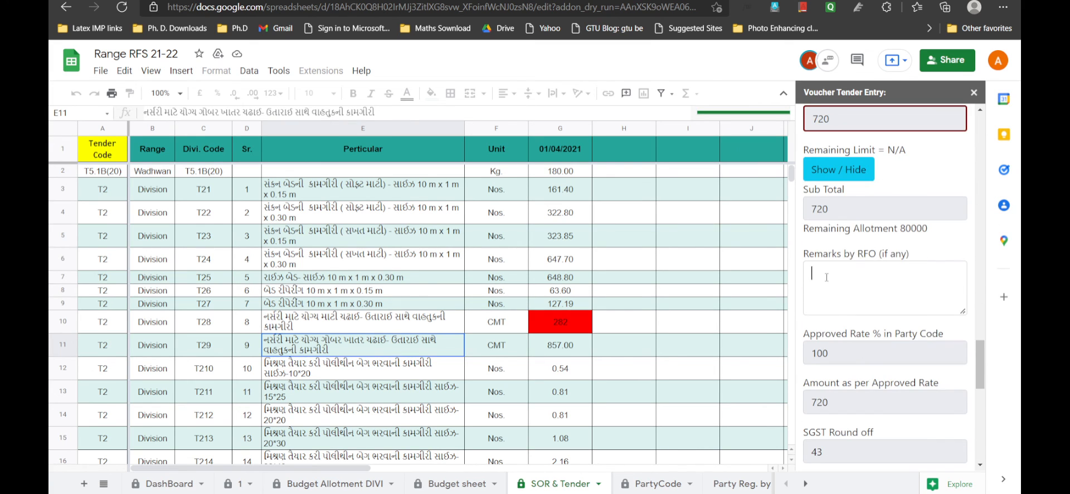
left_click(827, 277)
type("de")
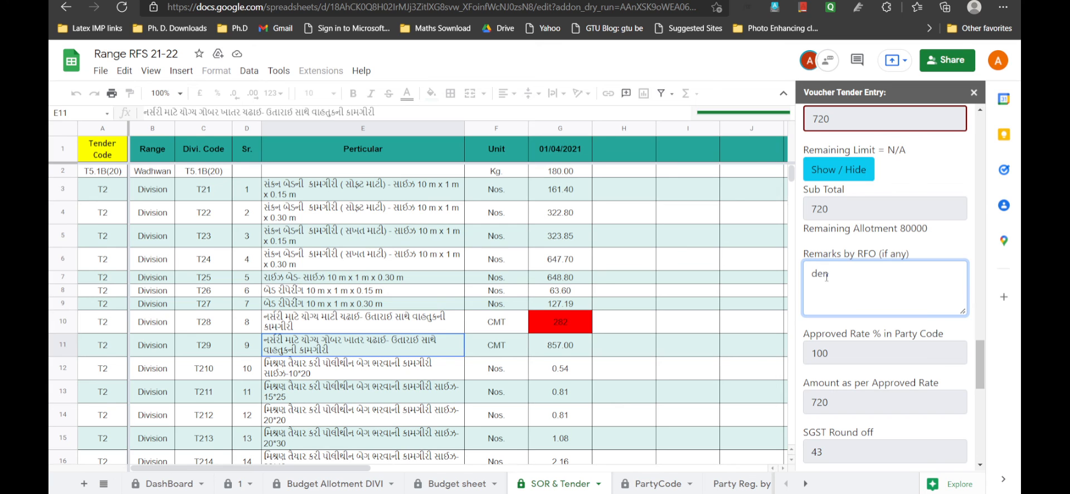
type("mo")
- Go to the last Tender Code entry on the SOR & Tender sheet and select the whole row 644 on sheet 1
left_click(94, 343)
key("ctrl+Down")
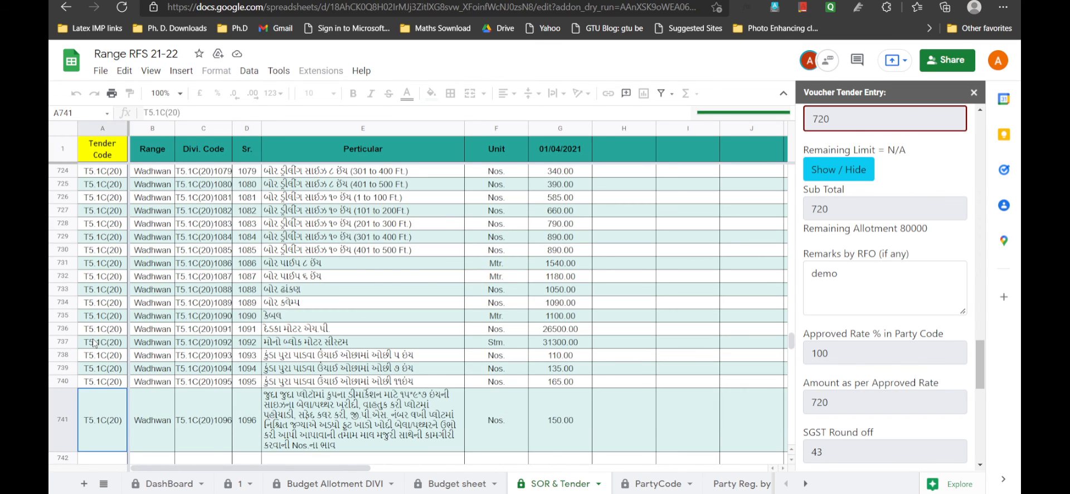
left_click(232, 484)
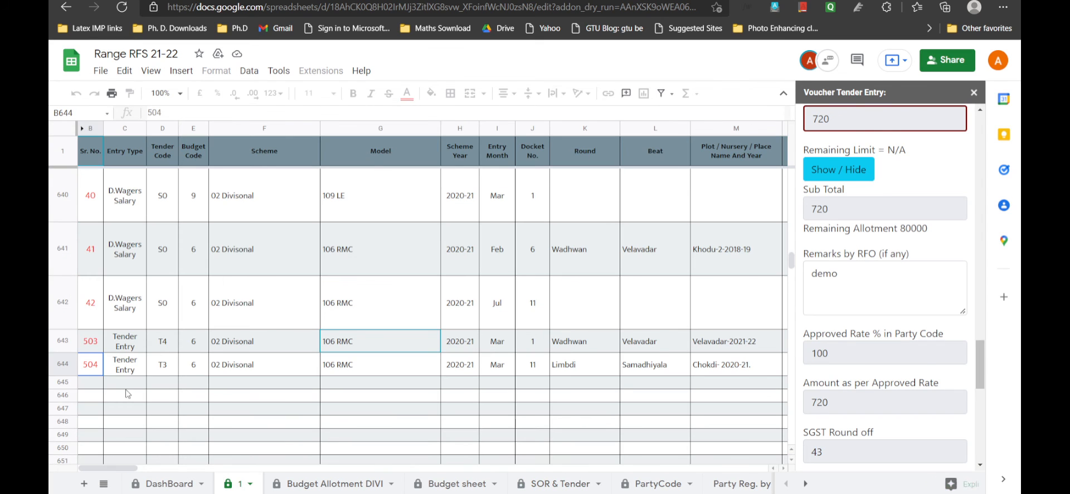
left_click(57, 373)
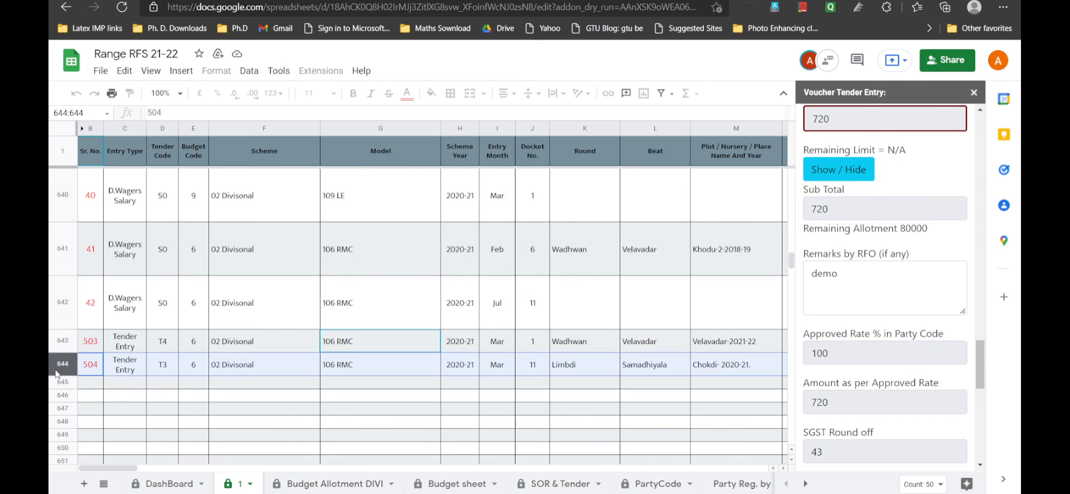
- Examine the submitted tender entry in row 644 of sheet 1, from Scheme Year across to the Work Order No. column
left_click(473, 366)
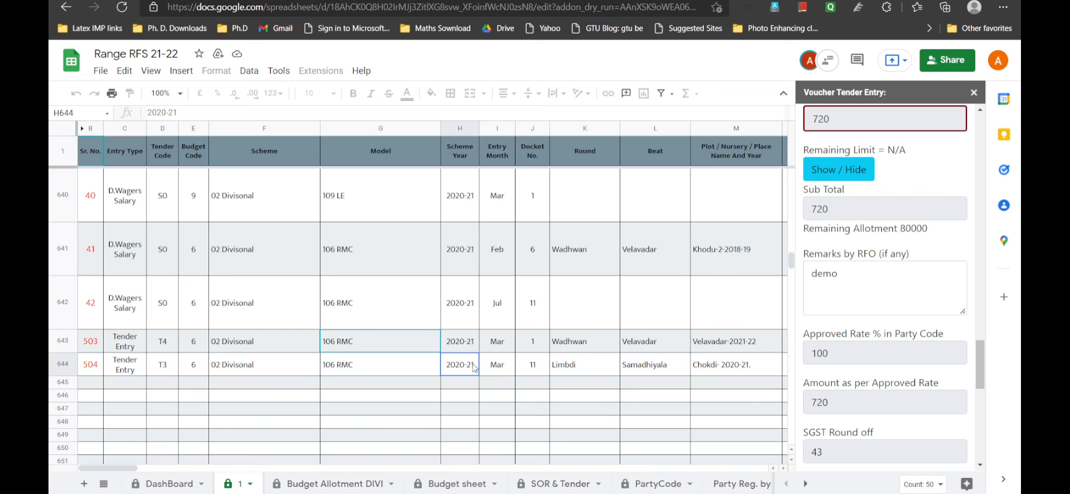
key("Right")
key("Right")
key("Right")
key("Right")
key("Right")
key("Right")
key("Right")
key("Right")
key("Right")
key("Right")
key("Right")
key("Right")
key("Right")
key("Right")
key("Right")
key("Right")
key("Right")
key("Right")
key("Right")
key("Right")
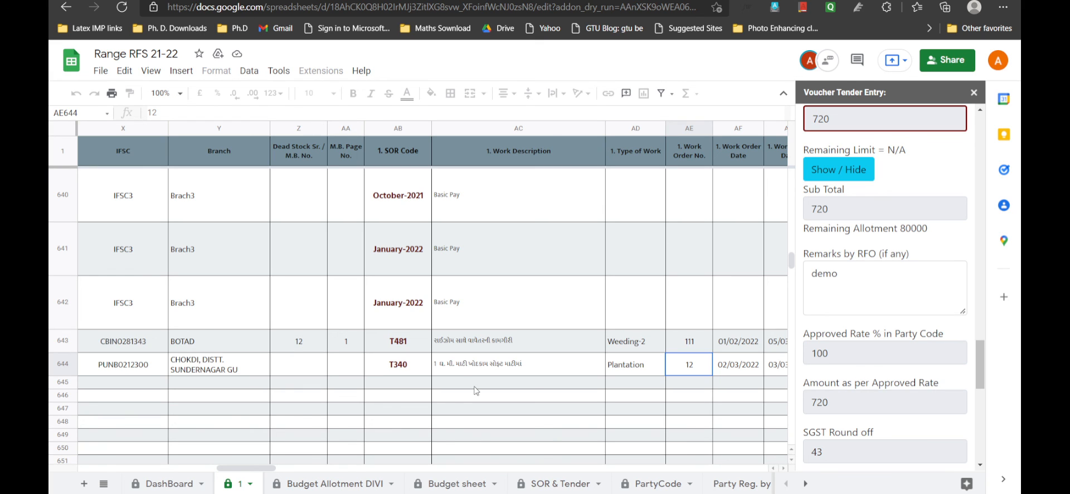
- Review the second voucher's approved-rate amount, taxes, labour cess, adjustment, deductions and net amount
scroll(866, 398, "down", 10)
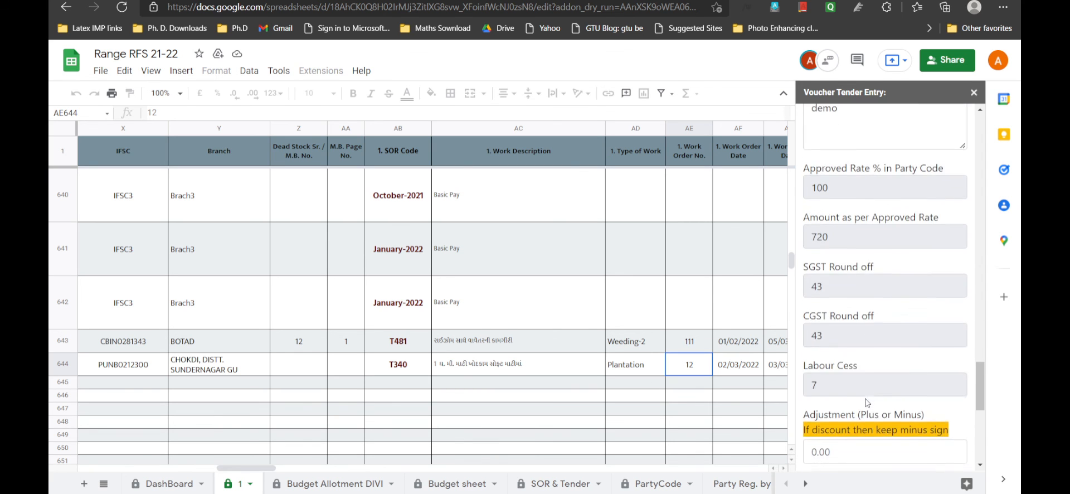
scroll(868, 402, "down", 1)
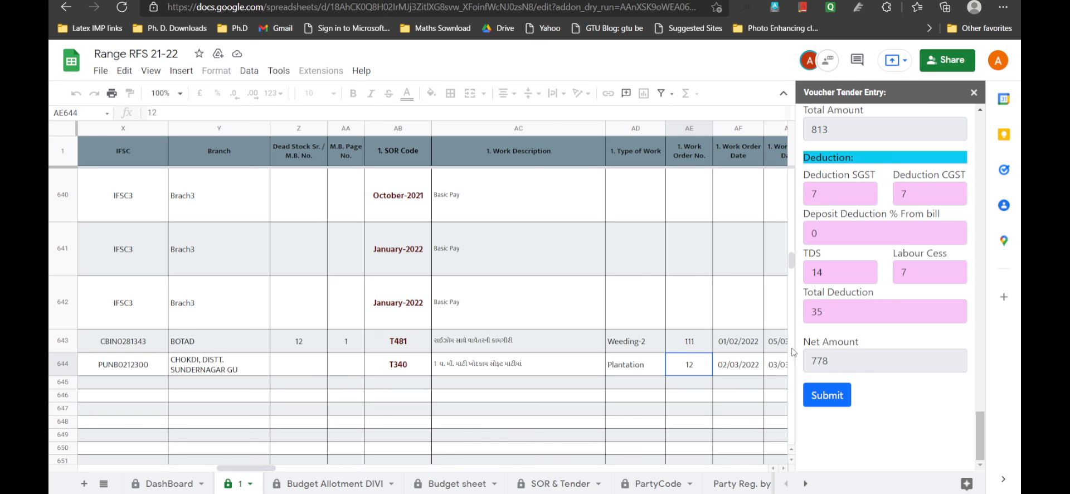
scroll(862, 369, "up", 6)
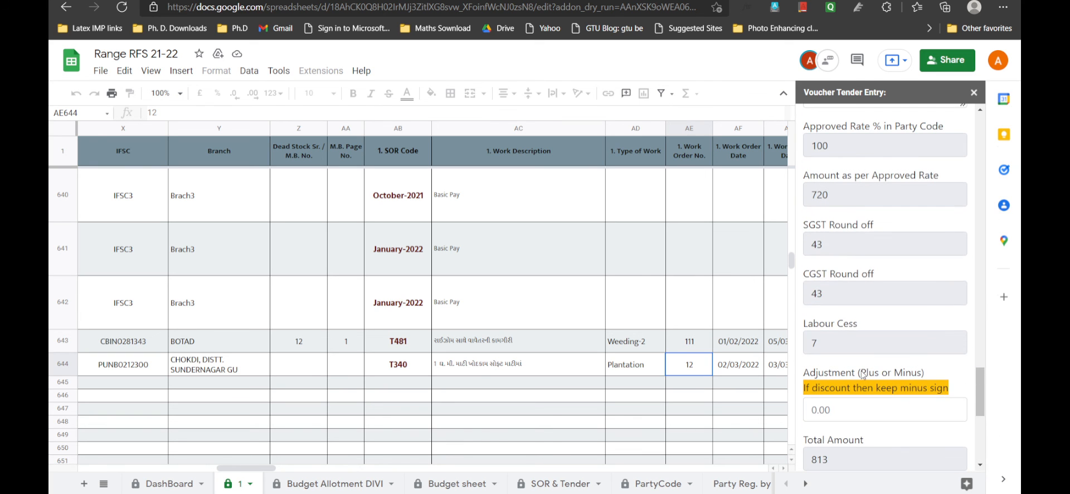